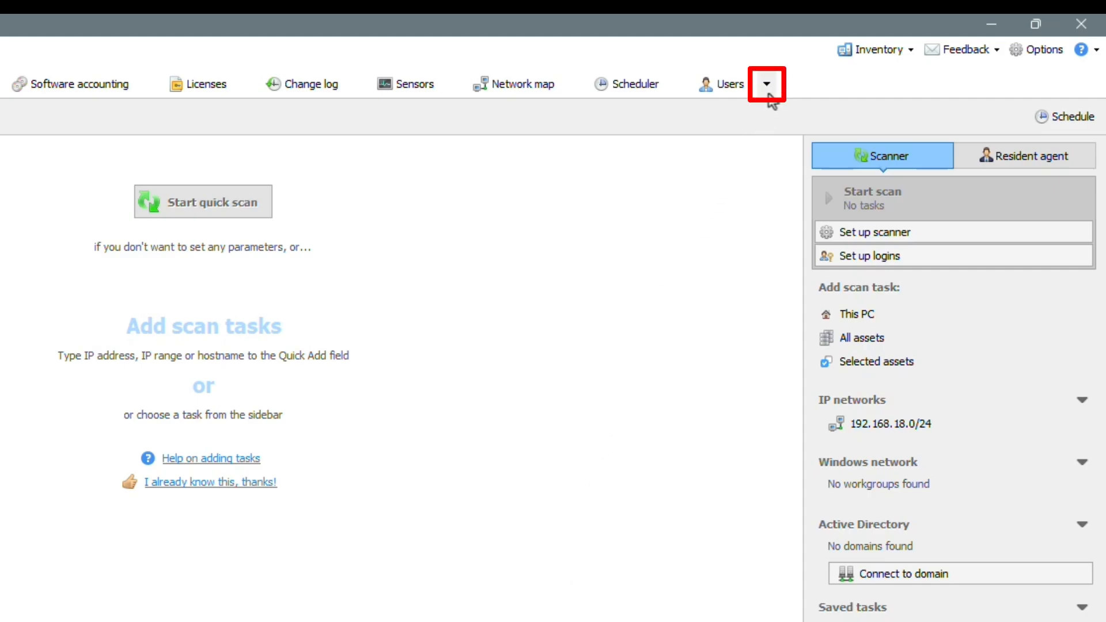
Step: Switch the inventory mode to Barcodes for all 60 stored assets
click(767, 85)
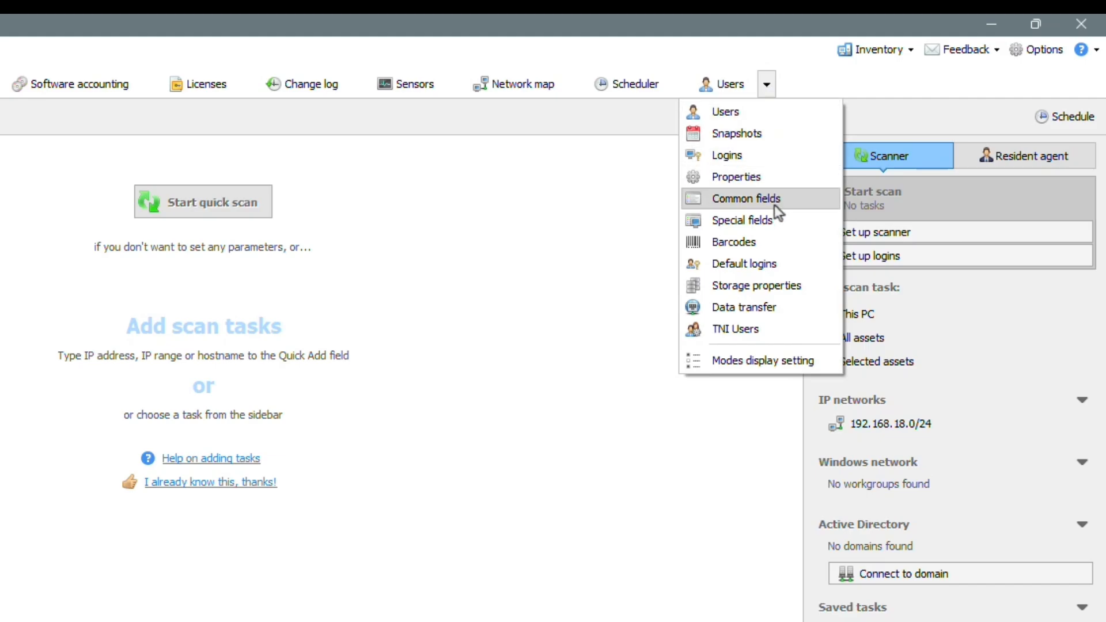
click(775, 242)
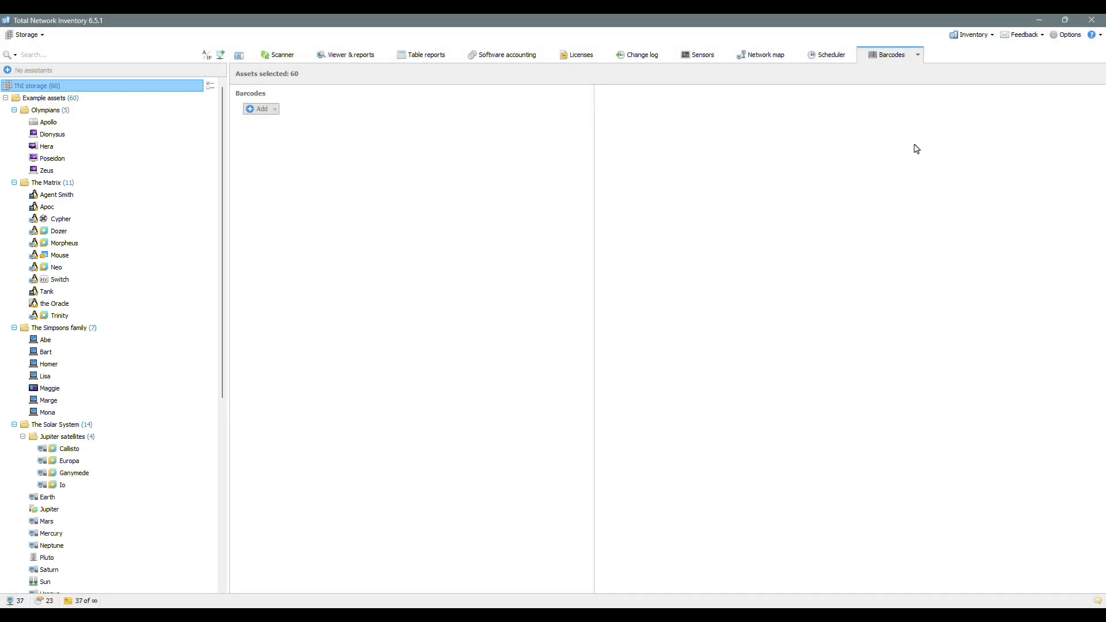
Step: Add a Code 39 barcode named 'Serial number', then select Homer in the asset tree
click(273, 109)
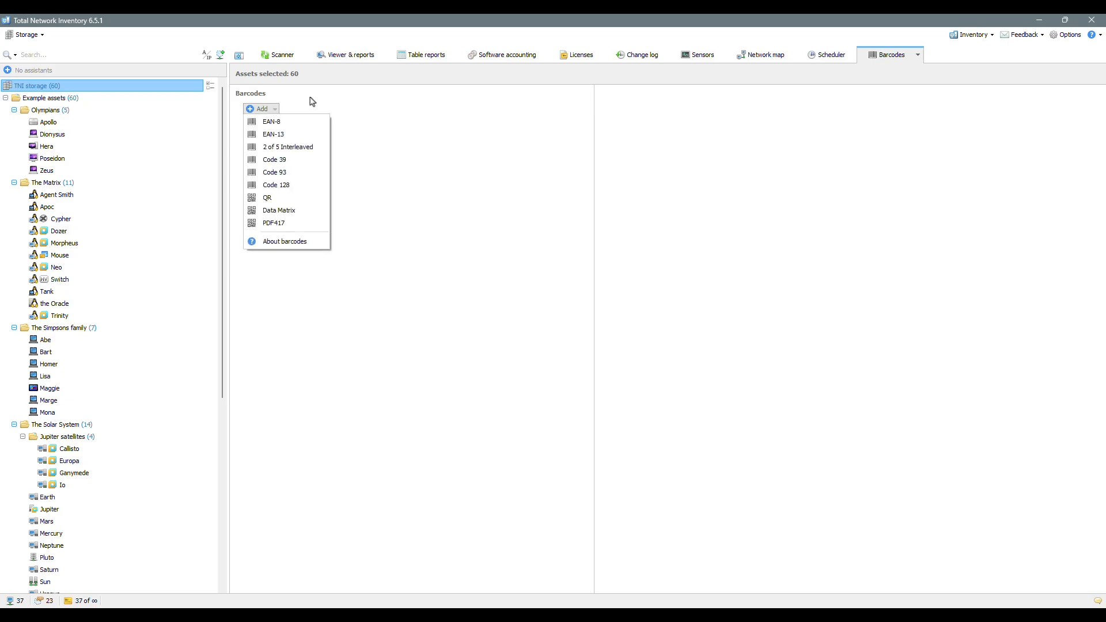
click(291, 160)
text(Serial number)
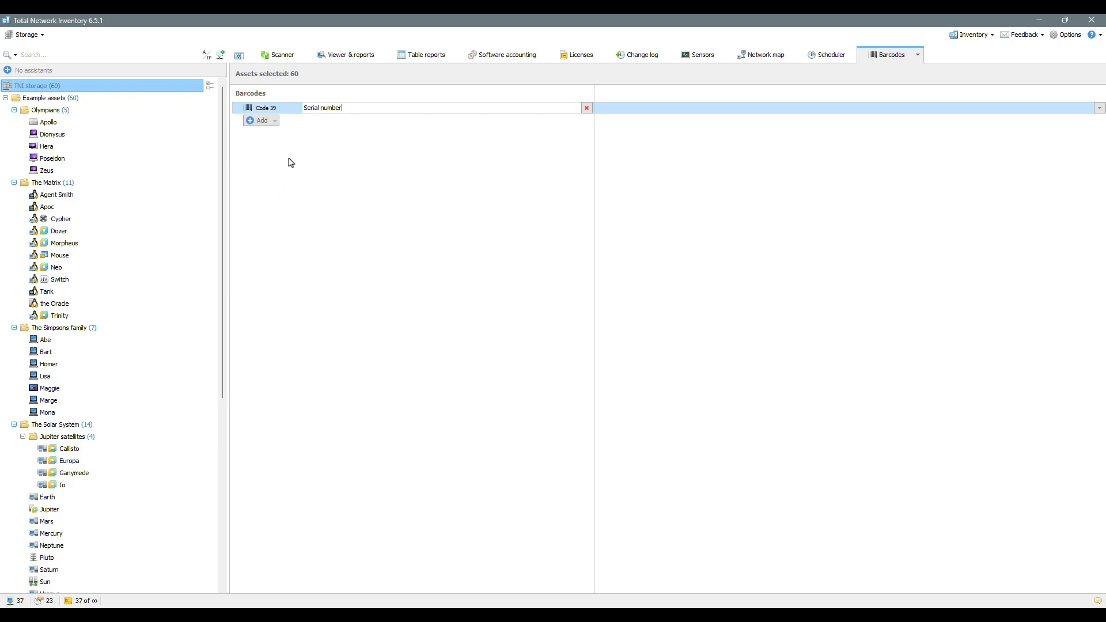
key(Return)
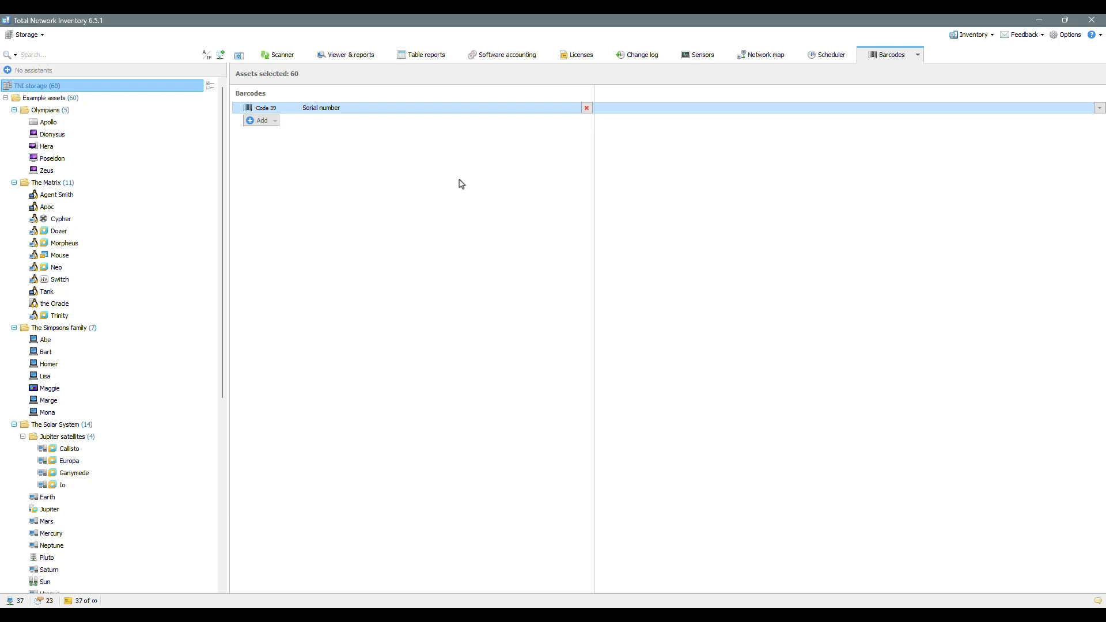
click(81, 365)
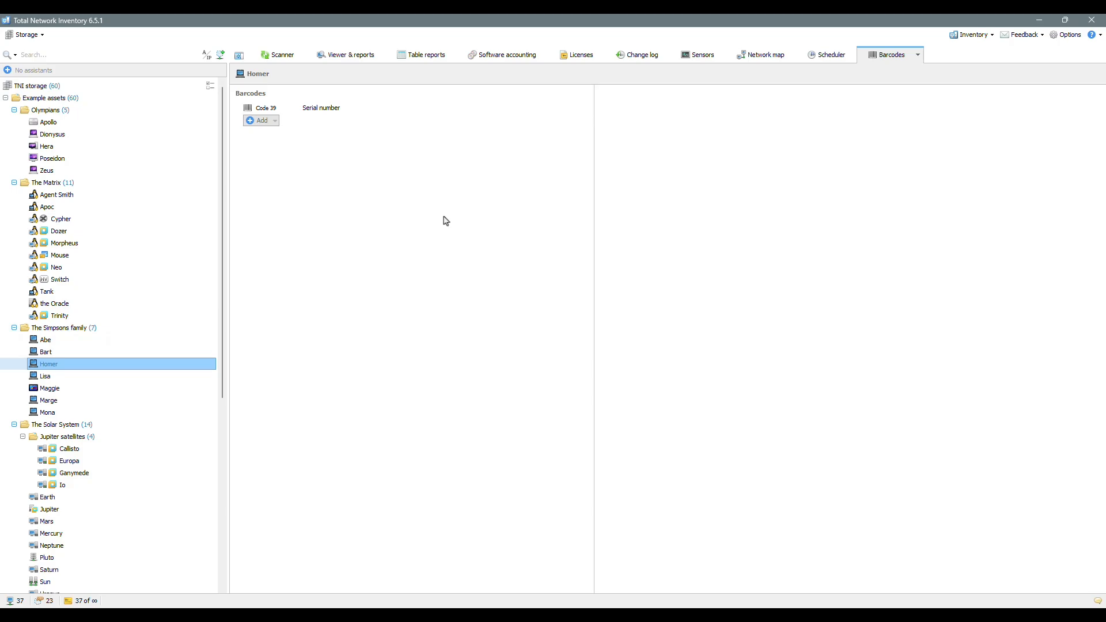
Step: Enter Homer's serial number WD4446832FGN6784 and refresh the report
click(645, 111)
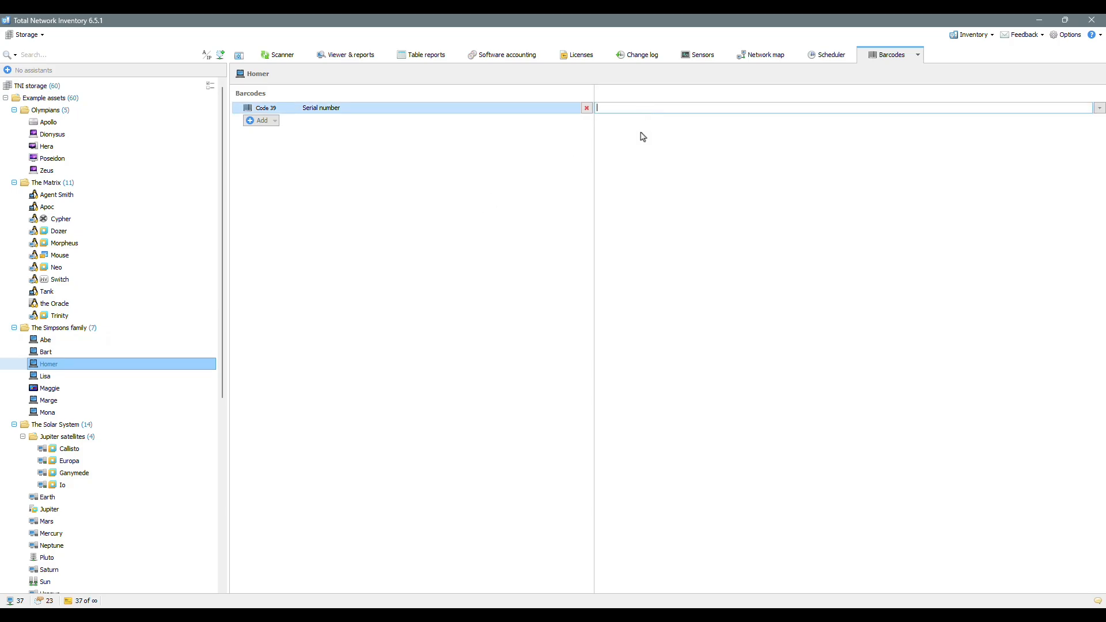
text(WD4446832FGN6784)
key(Return)
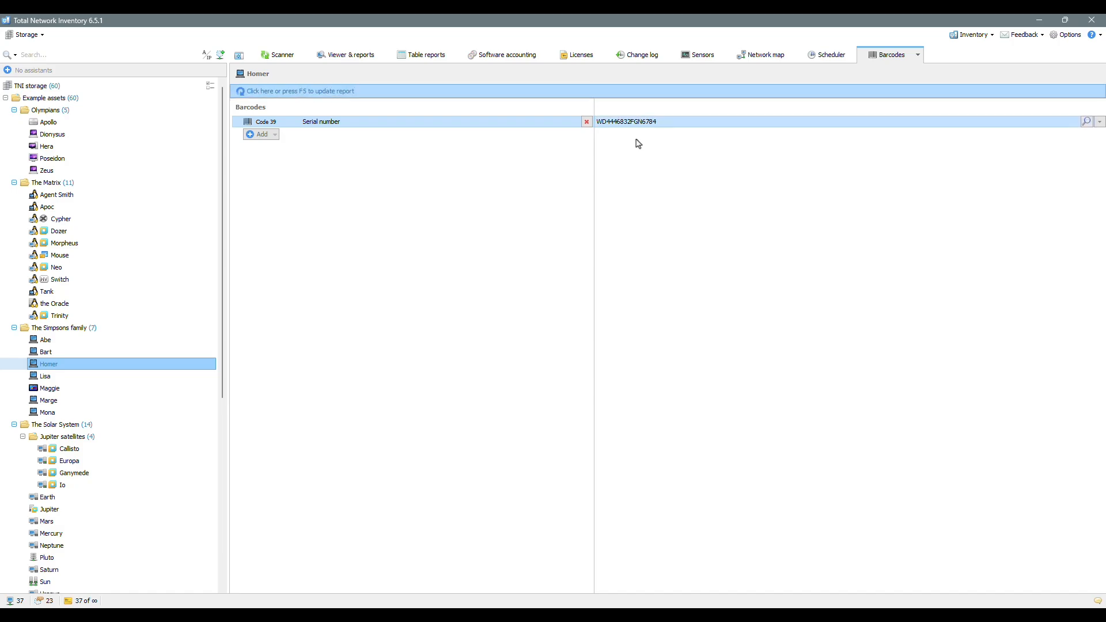
click(387, 90)
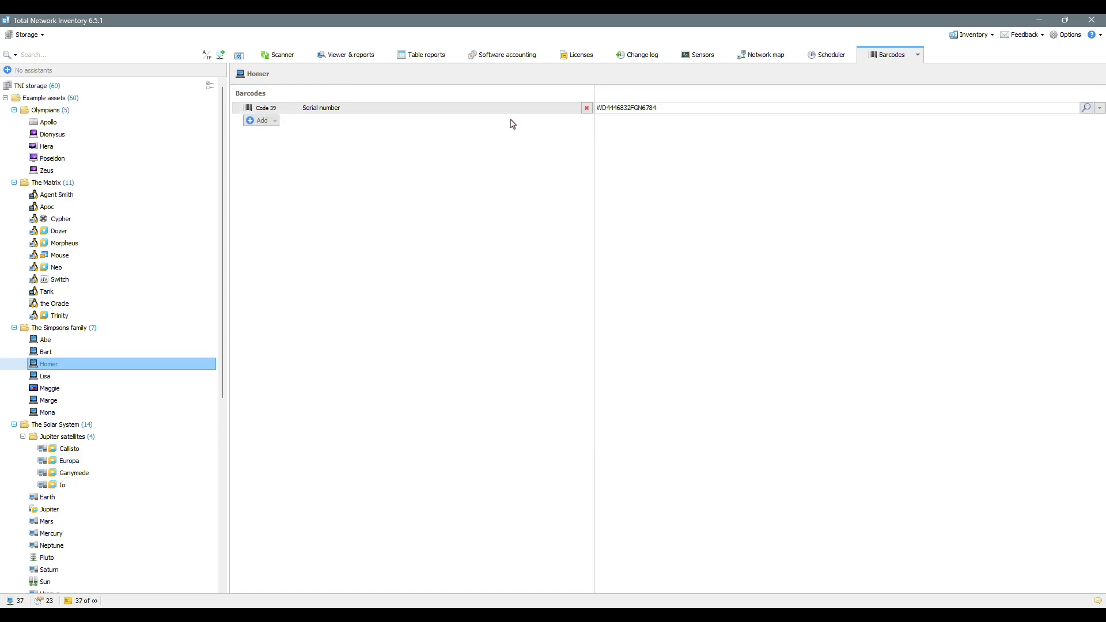
click(114, 159)
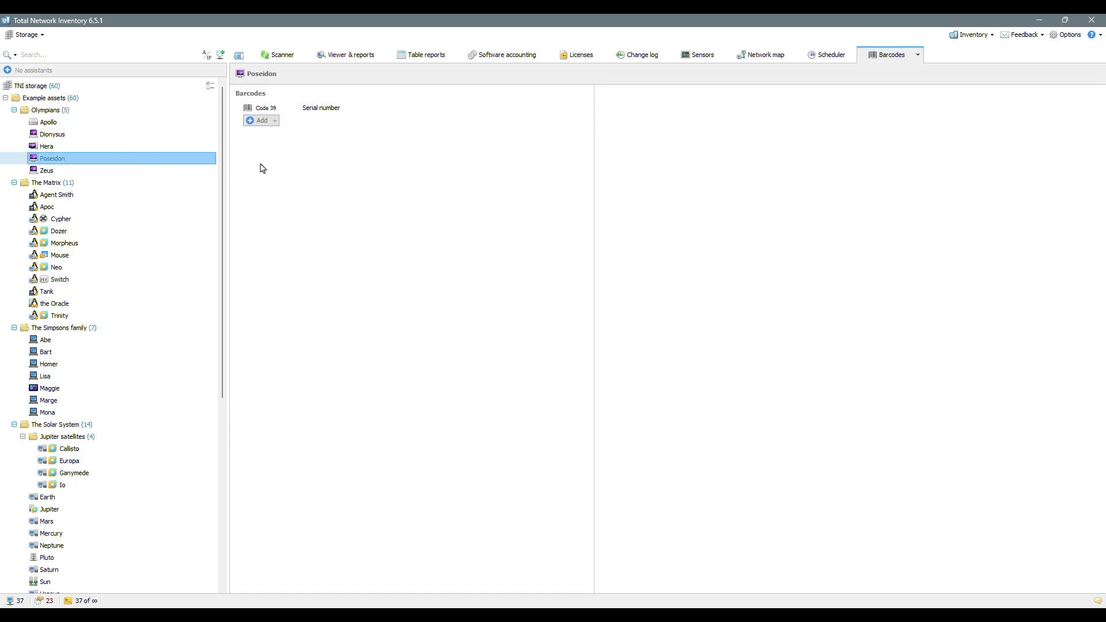
click(676, 109)
text(LP)
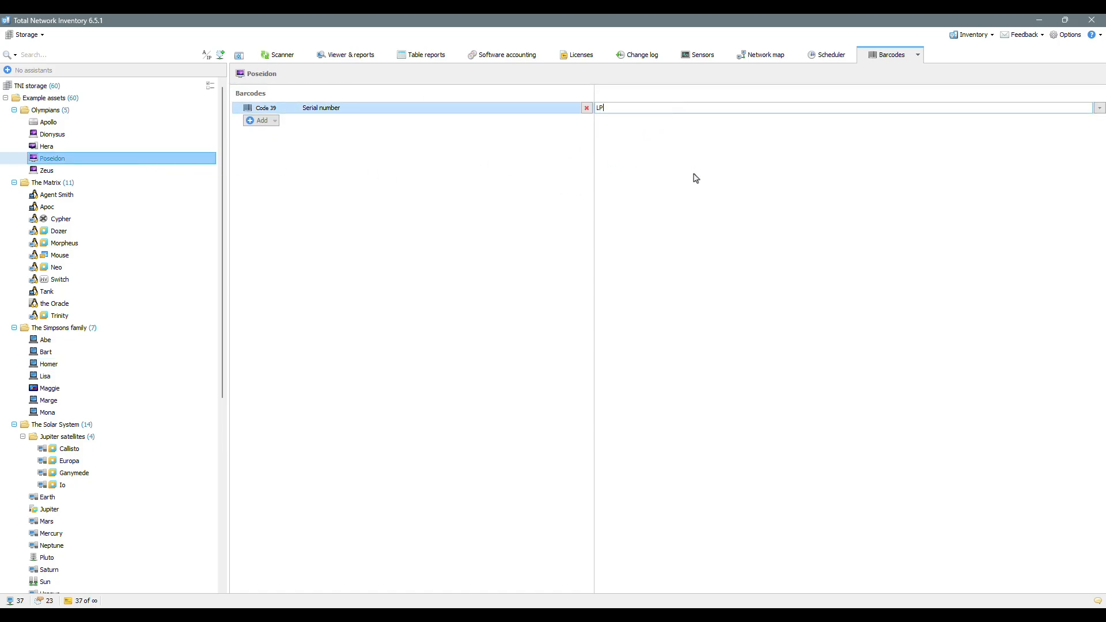
text(E067322656V5798N)
key(Return)
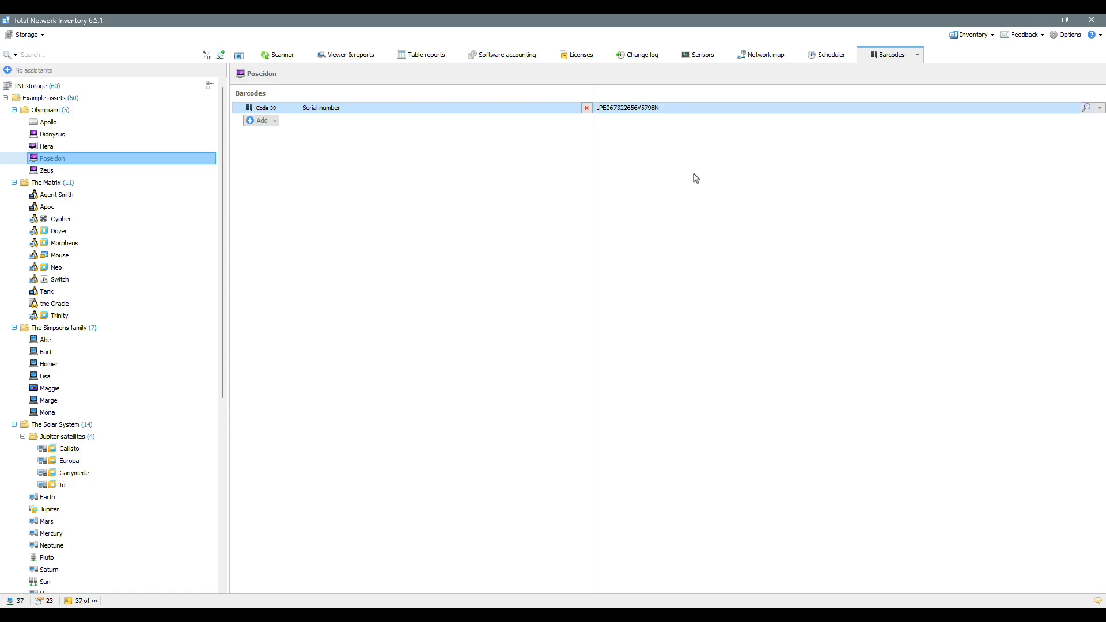
click(507, 92)
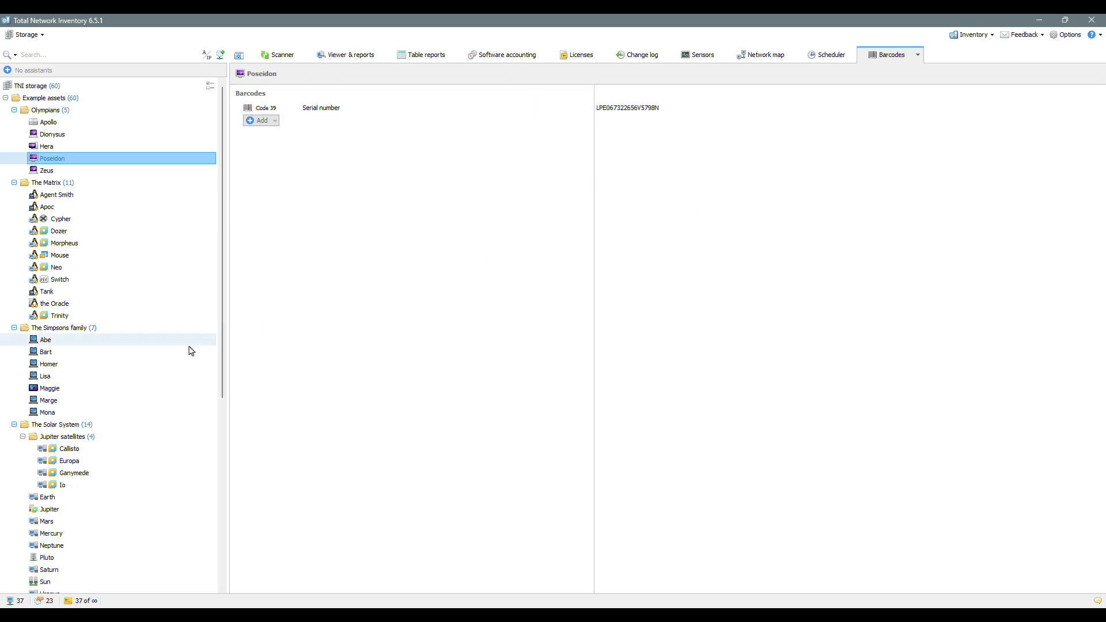
Step: Compare Serial number values on Homer, Lisa, Bart, Mouse and Poseidon, ending on Homer
click(117, 365)
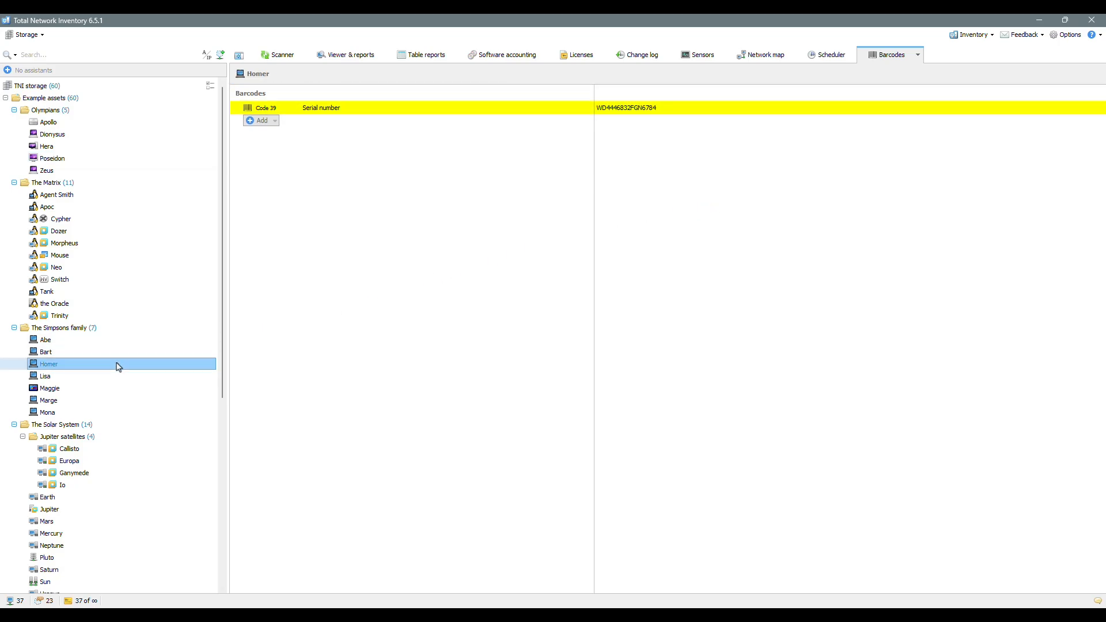
click(112, 382)
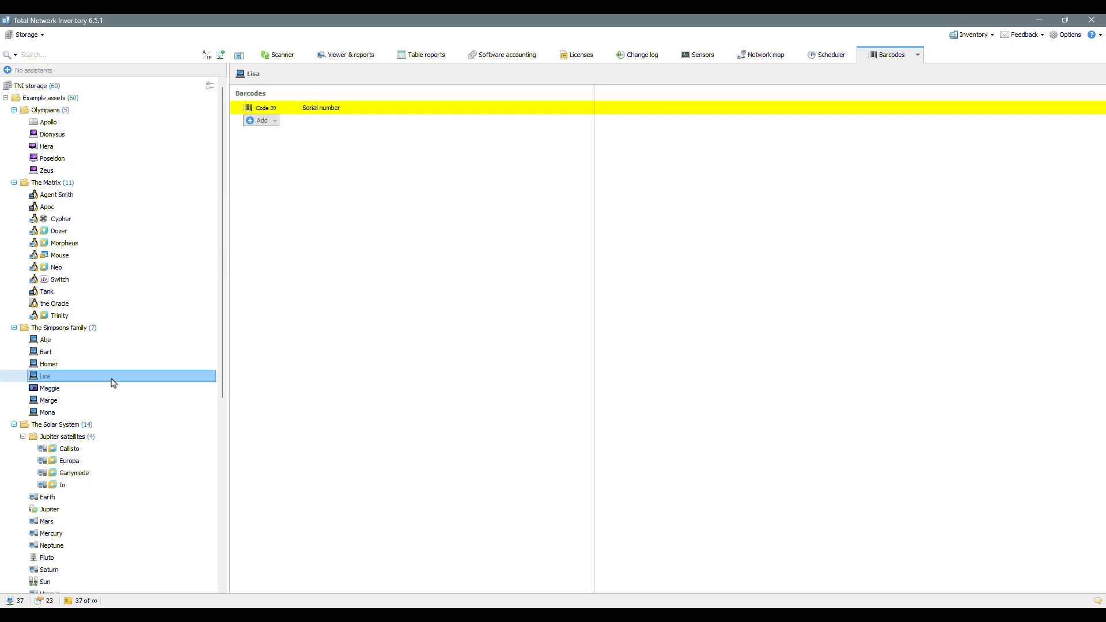
click(110, 351)
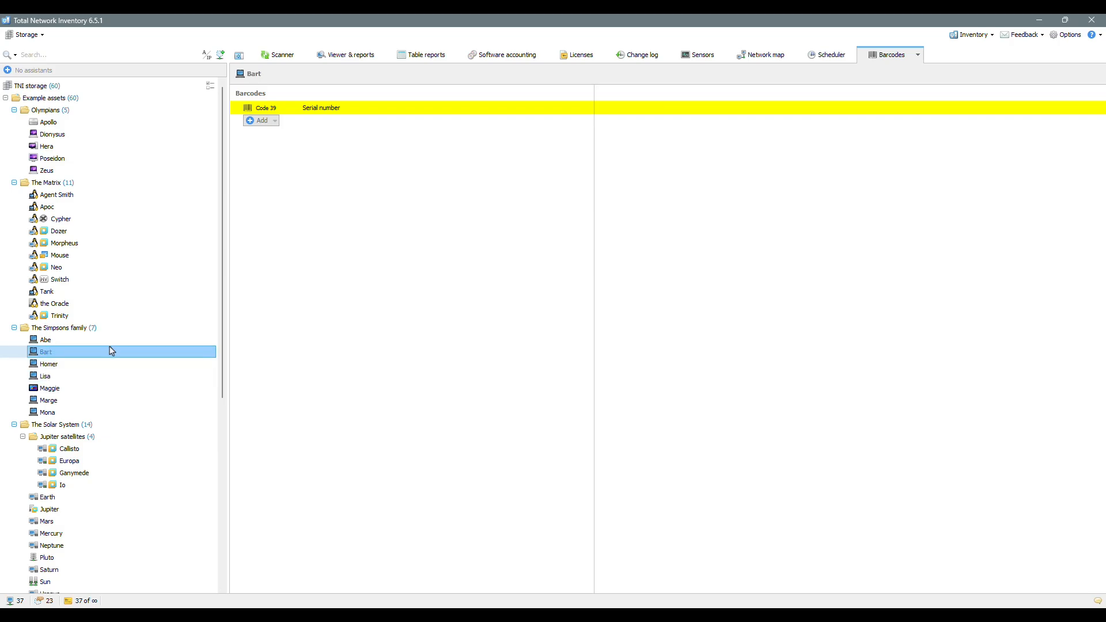
click(126, 257)
click(116, 161)
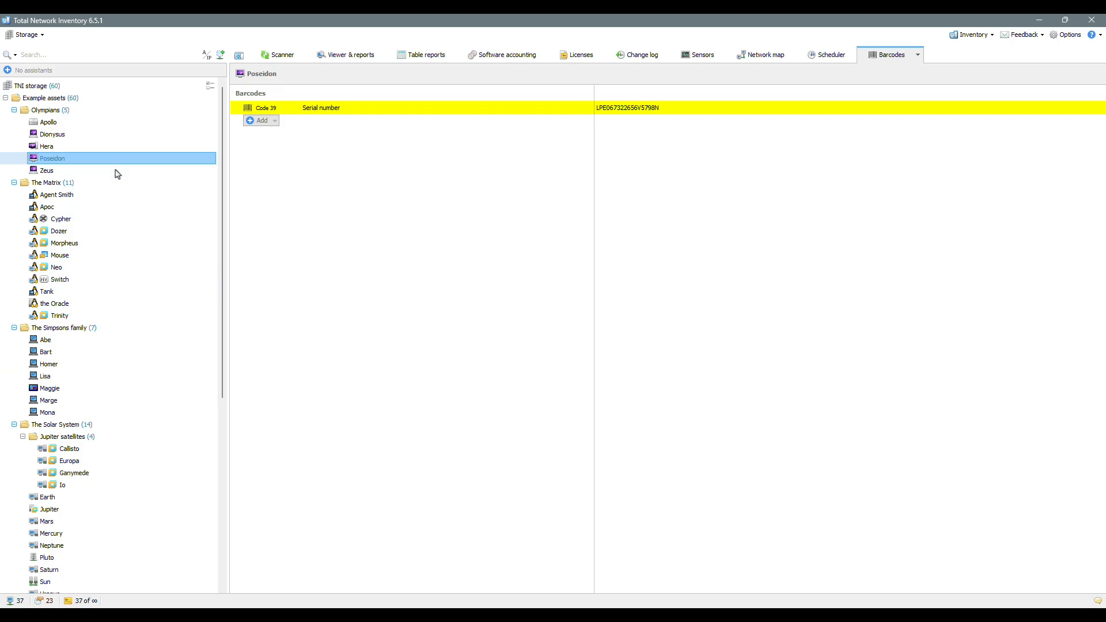
click(107, 364)
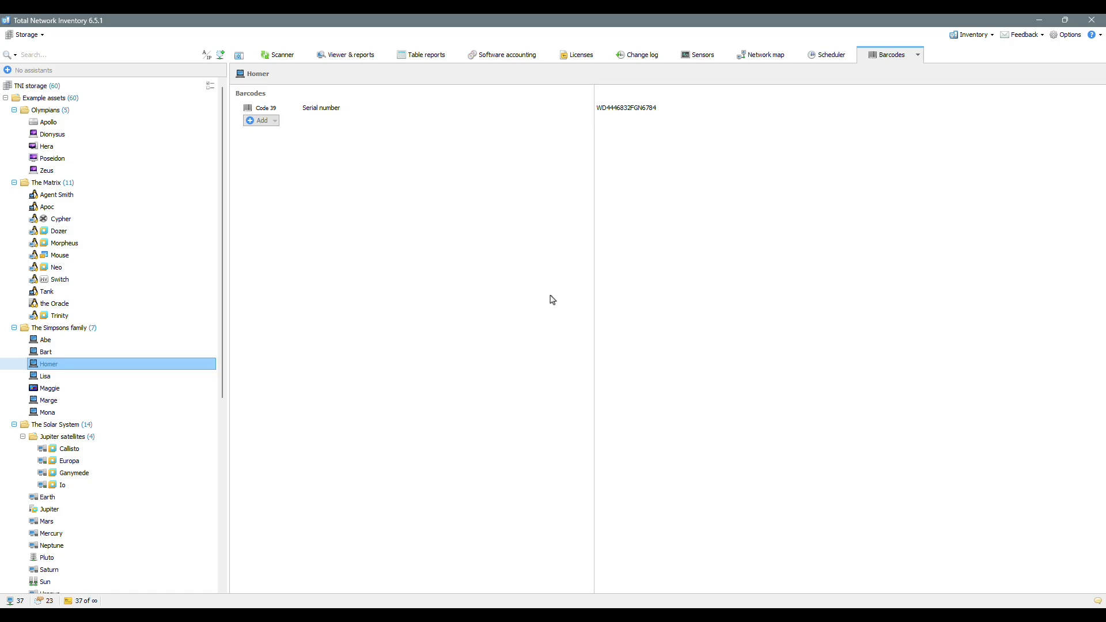
Step: Add an EAN-8 barcode named 'ID' with value 1234567 to Homer
click(275, 120)
click(296, 136)
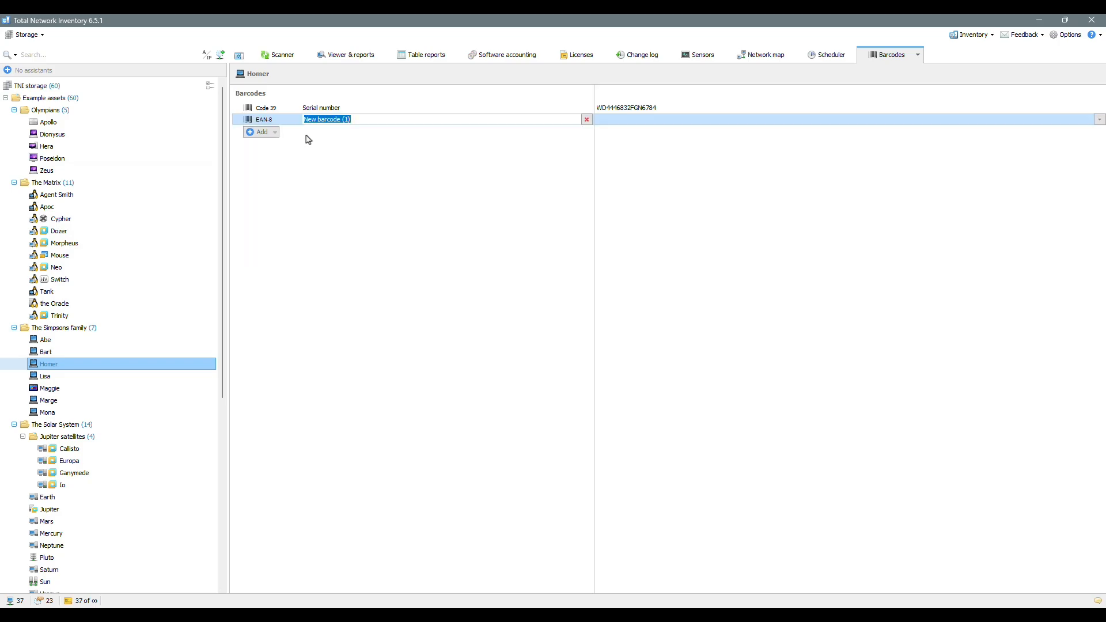
text(ID)
key(Tab)
text(1234567)
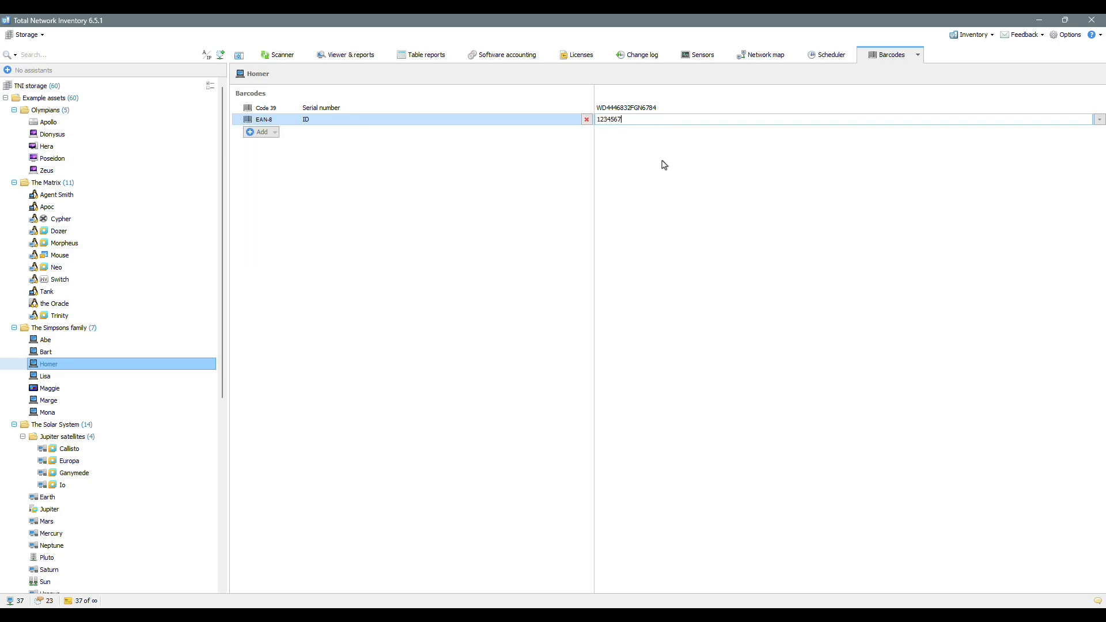
key(Return)
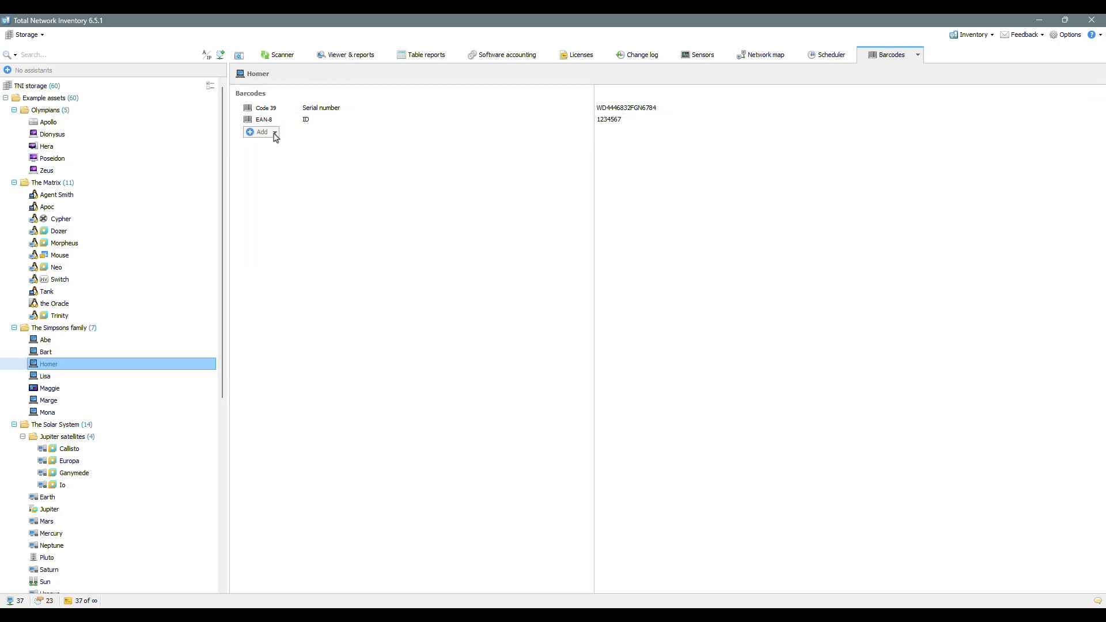
click(275, 144)
click(294, 169)
text(Inventory Number)
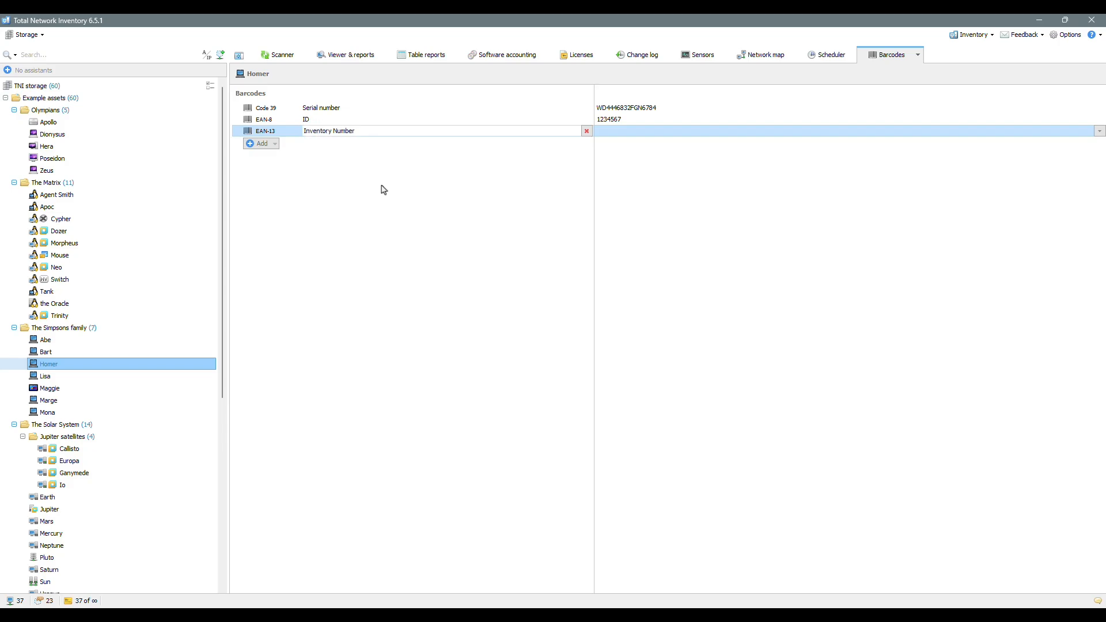
click(667, 132)
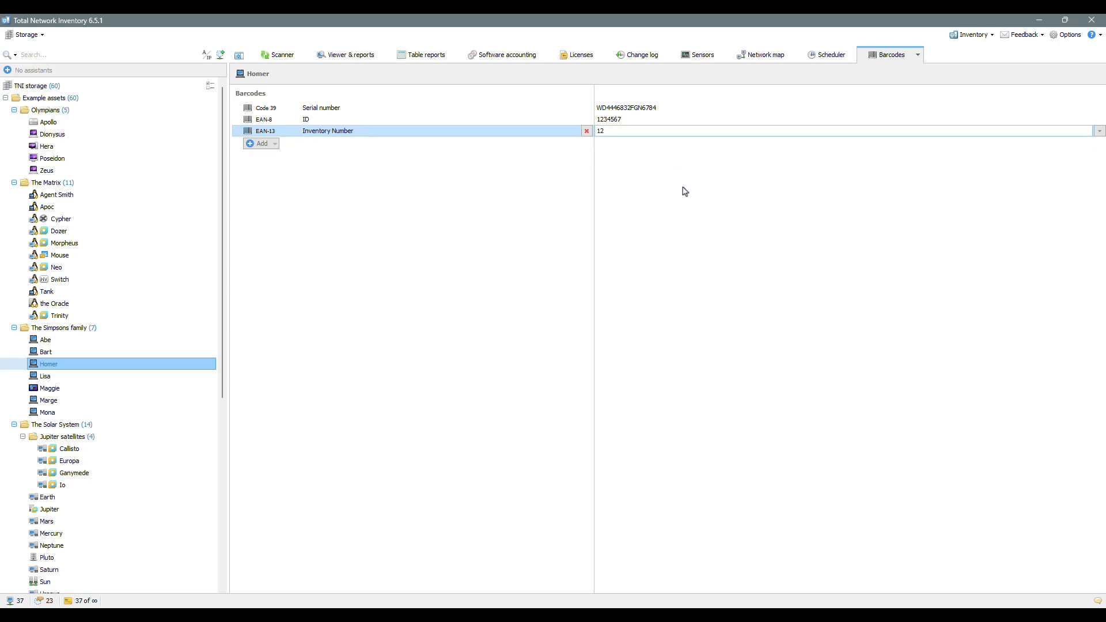
key(Return)
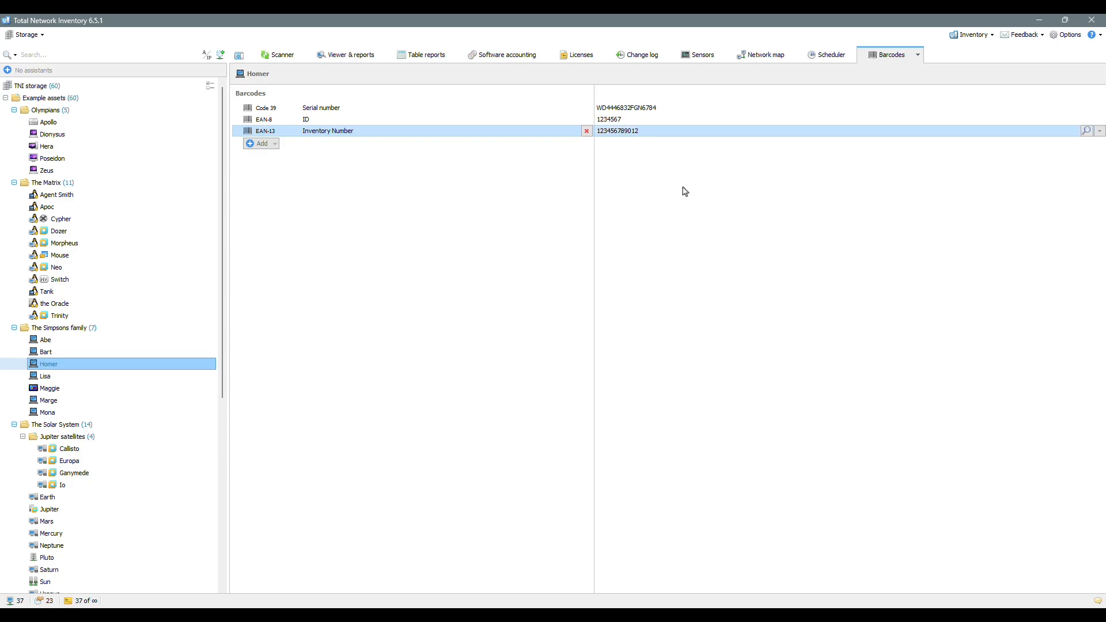
click(266, 144)
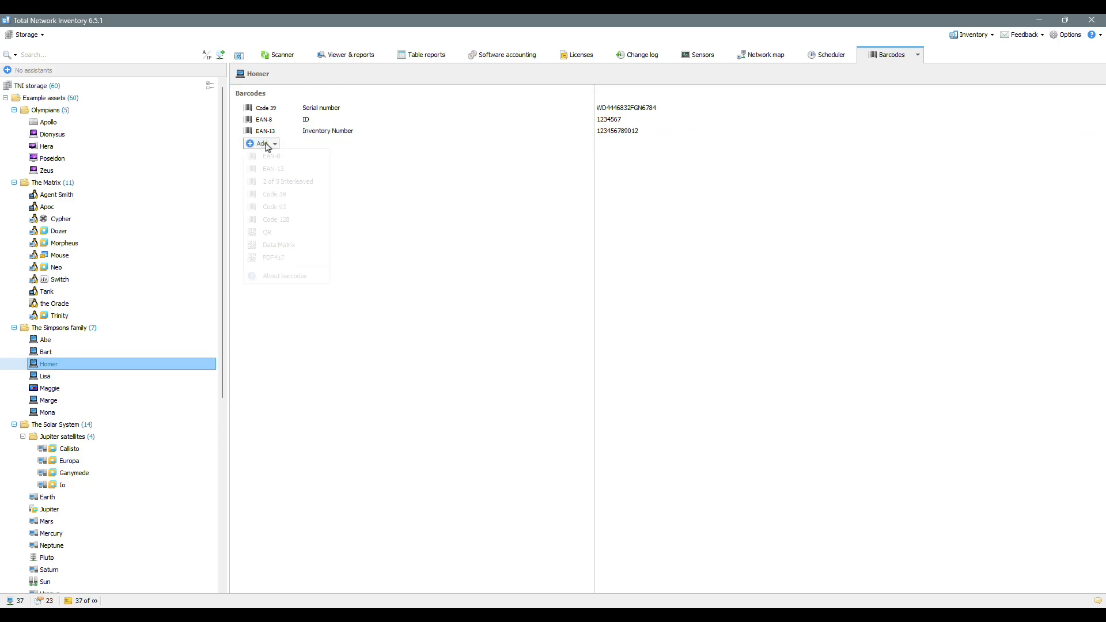
click(307, 233)
text(WEB)
key(Tab)
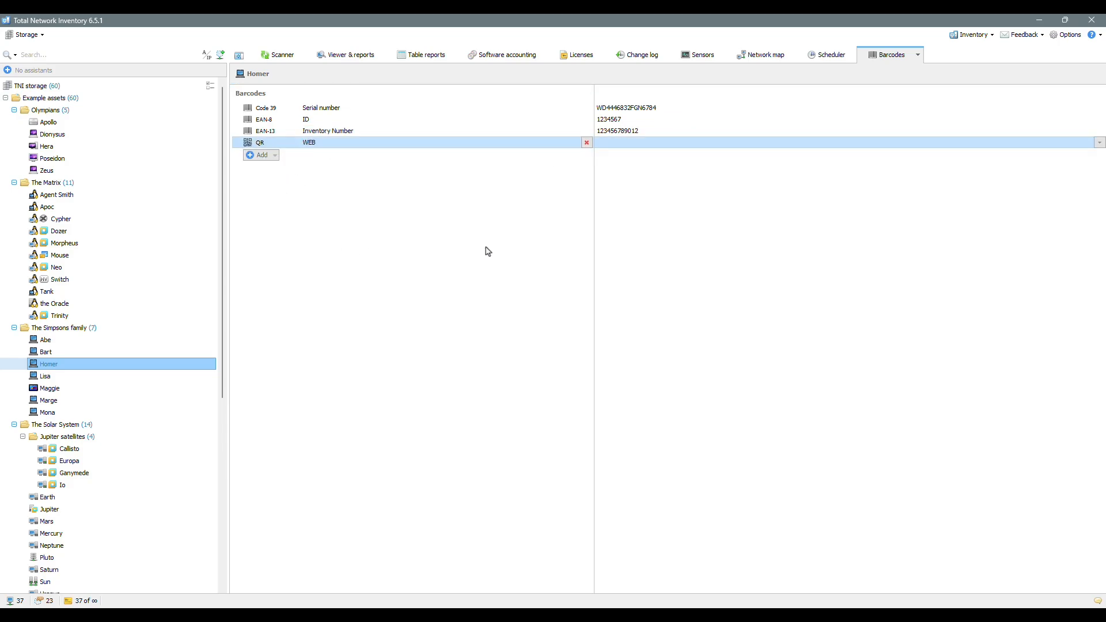
text(https)
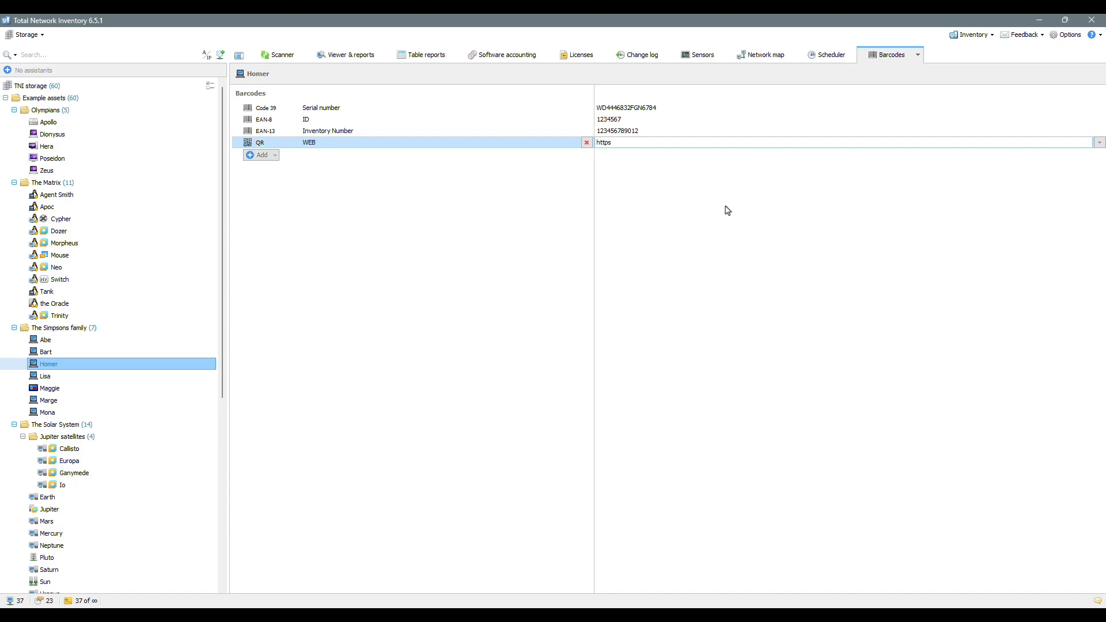
text(://www.softinventive.com/)
key(Return)
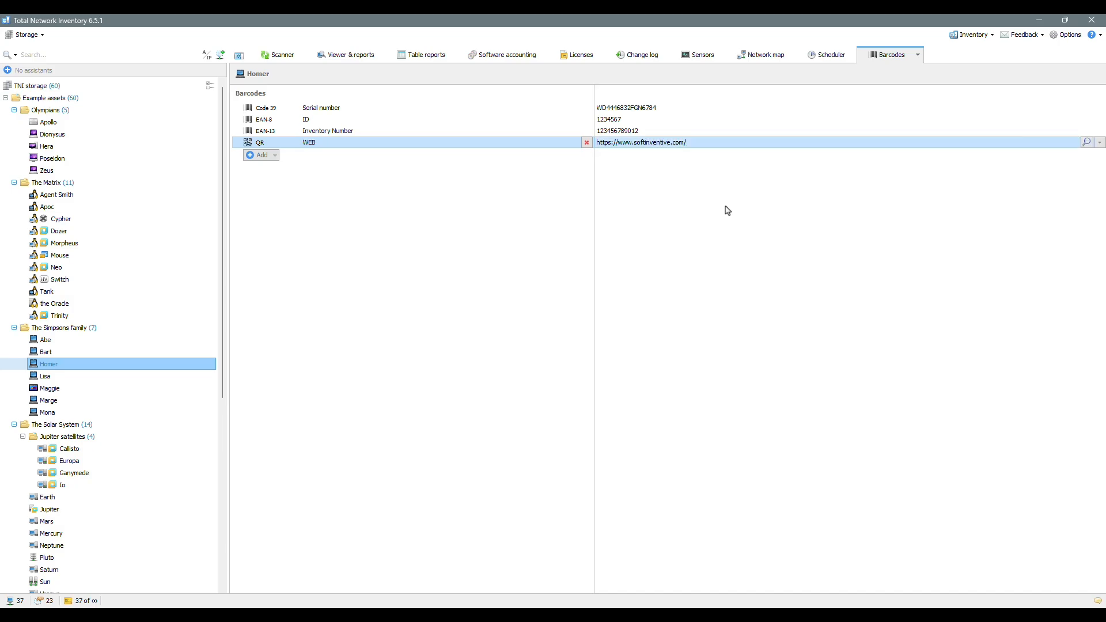
click(725, 89)
Step: Create a PDF417 barcode 'Additional Information' valued None and refresh Homer's report
click(274, 155)
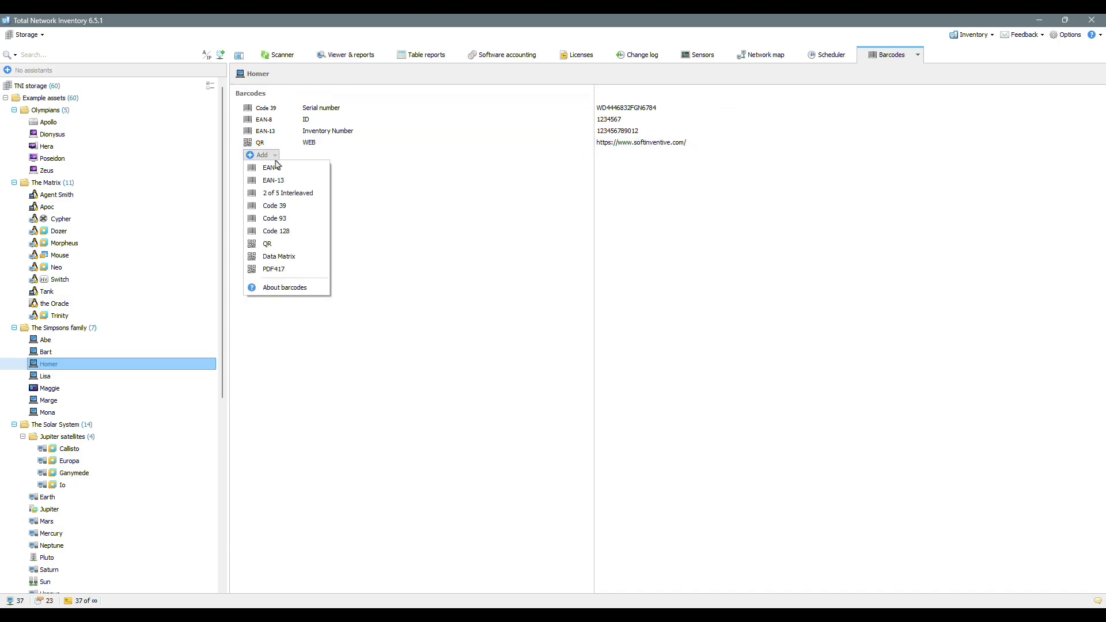
click(326, 268)
text(Additional Information)
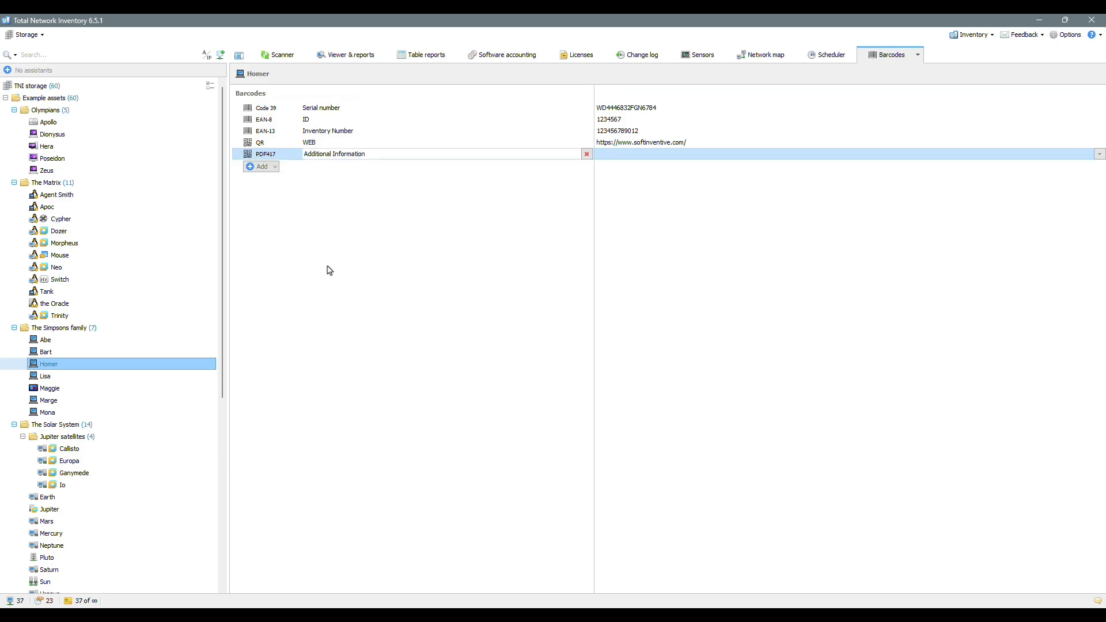
key(Return)
click(675, 155)
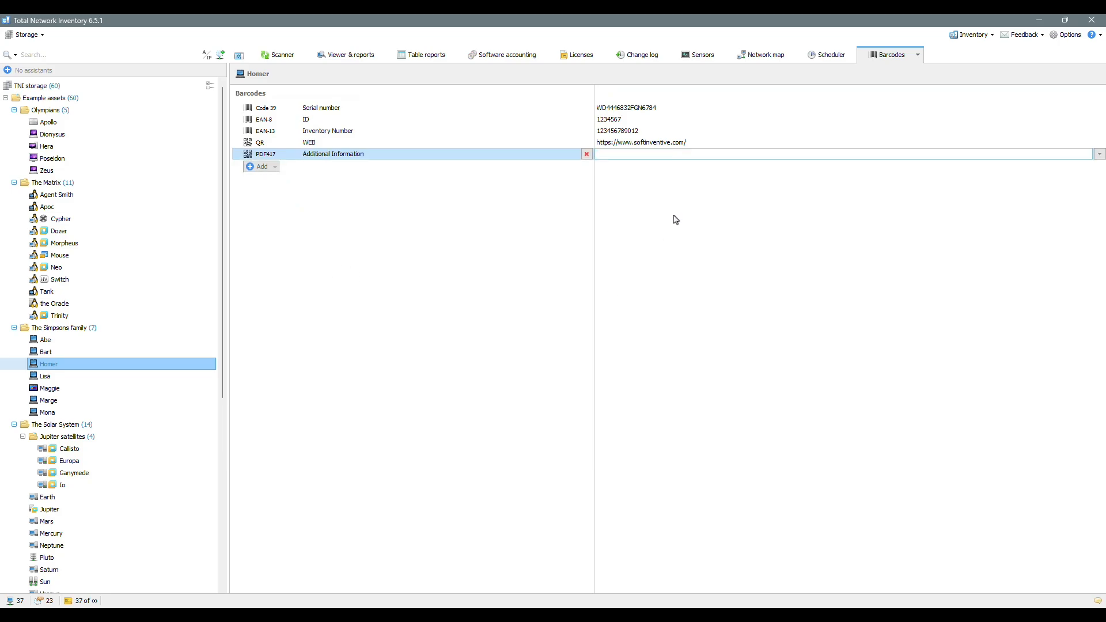
text(None)
key(Return)
click(654, 92)
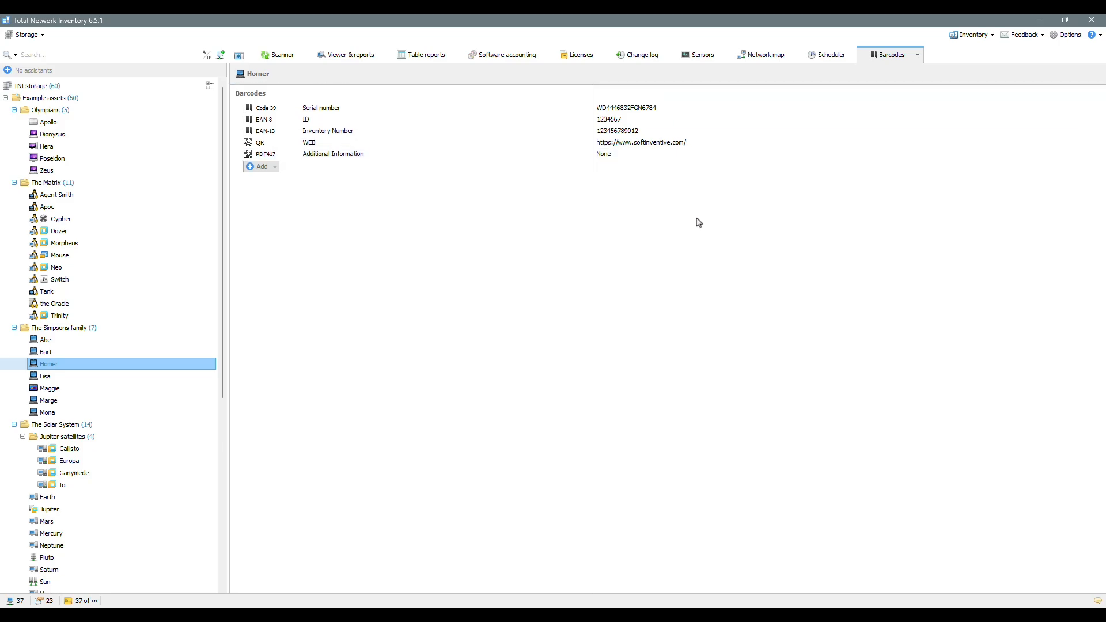
mouse_move(565, 144)
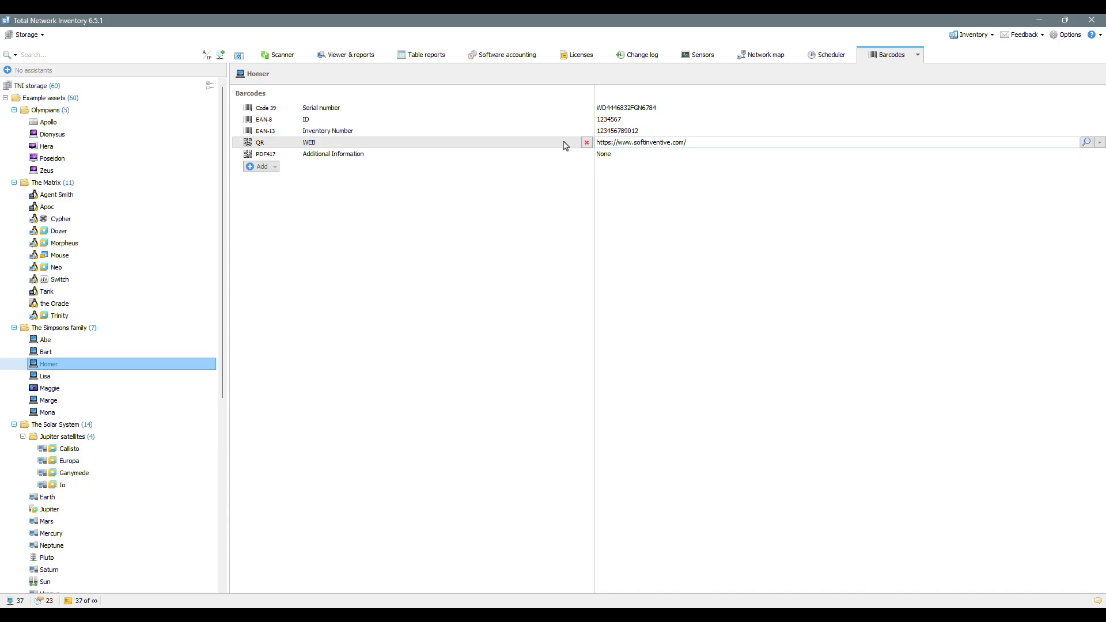
Step: Change the QR barcode name from WEB to 'Link' and refresh the report
click(565, 146)
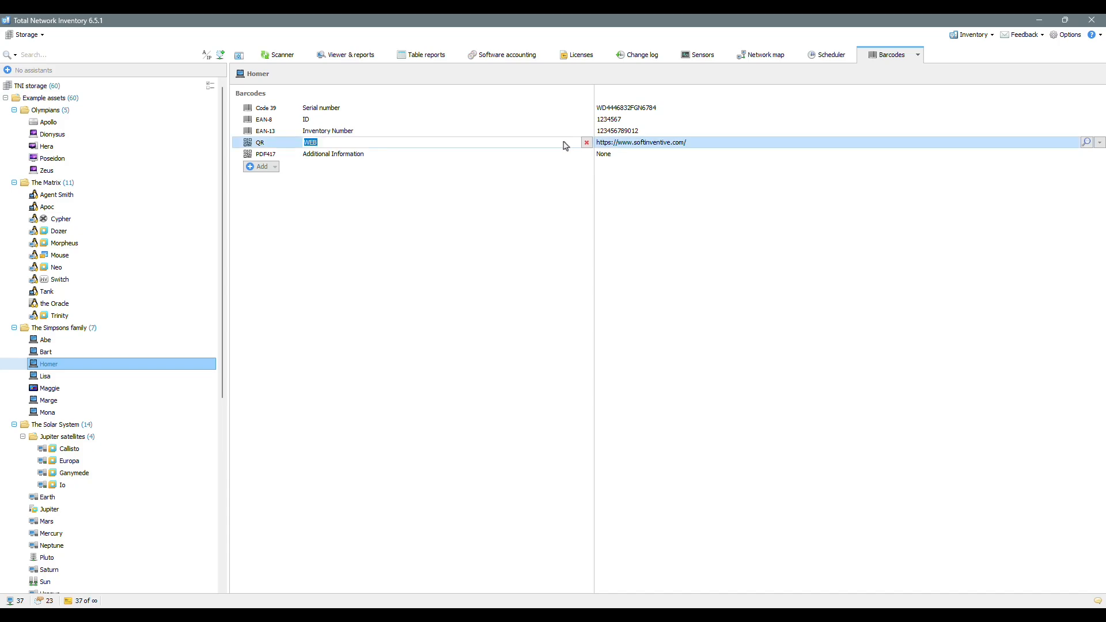
text(Link)
key(Return)
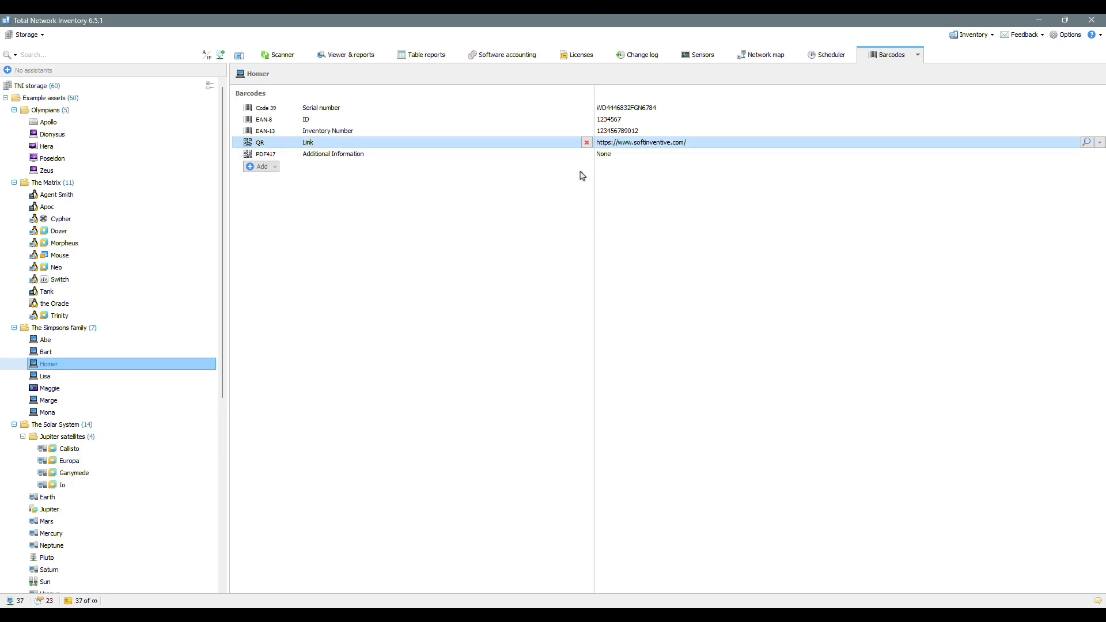
click(558, 96)
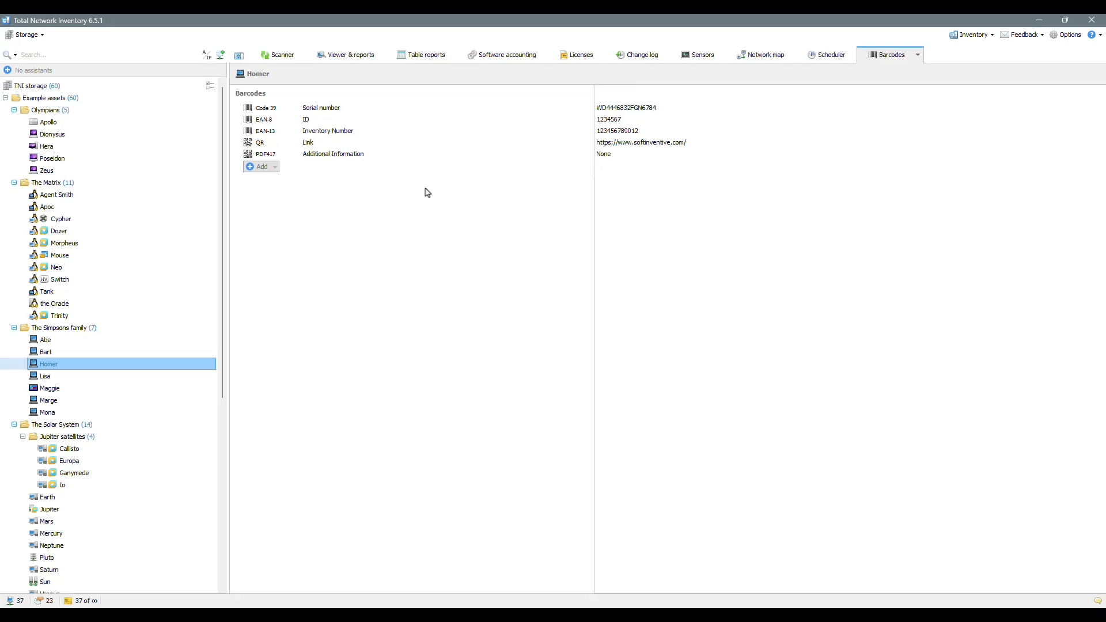
Step: Enable multiple selection and tick The Simpsons family and Olympians groups
click(211, 86)
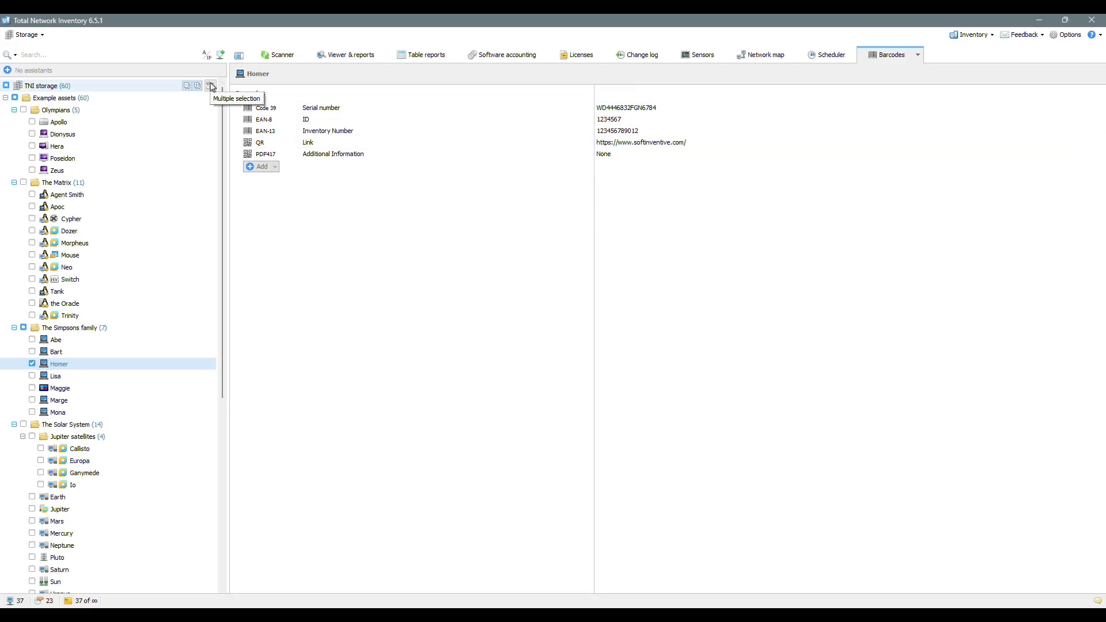
click(24, 327)
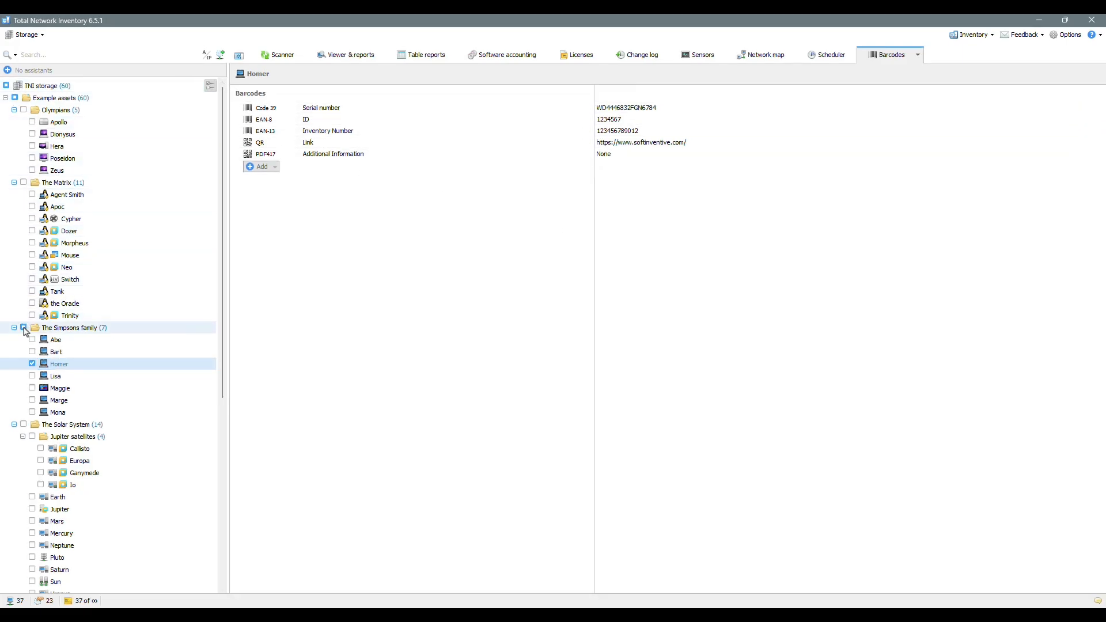
click(24, 110)
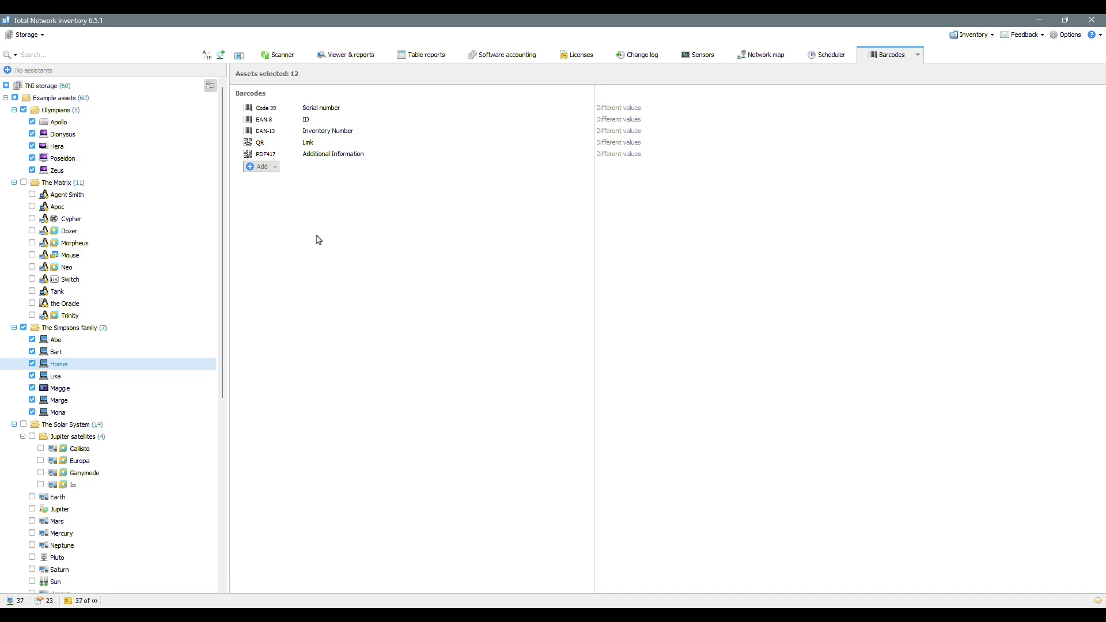
click(619, 143)
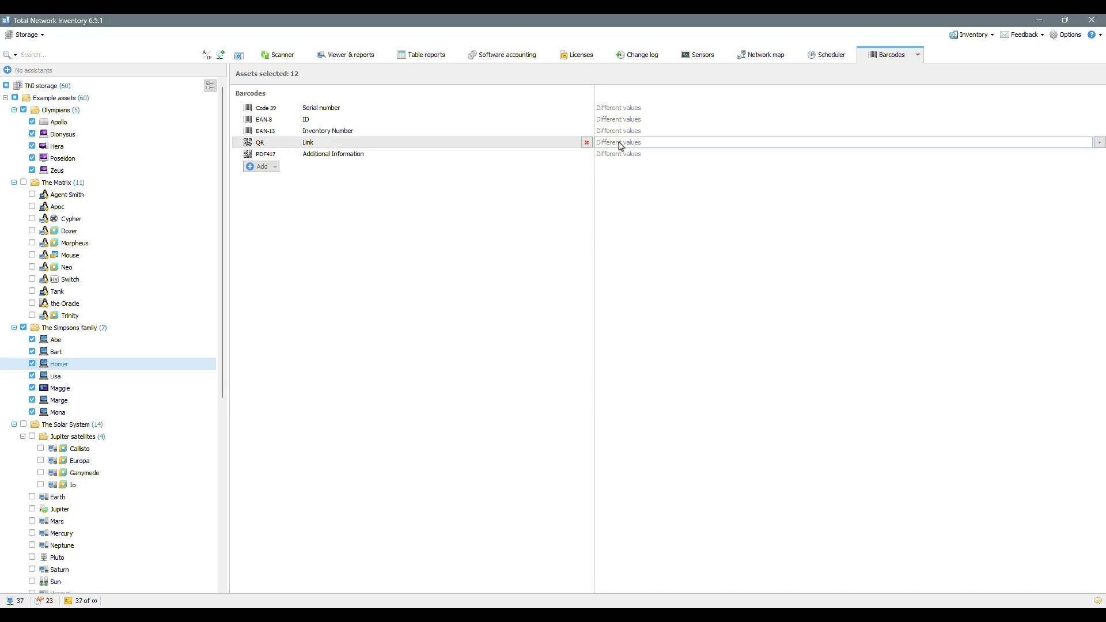
text(h)
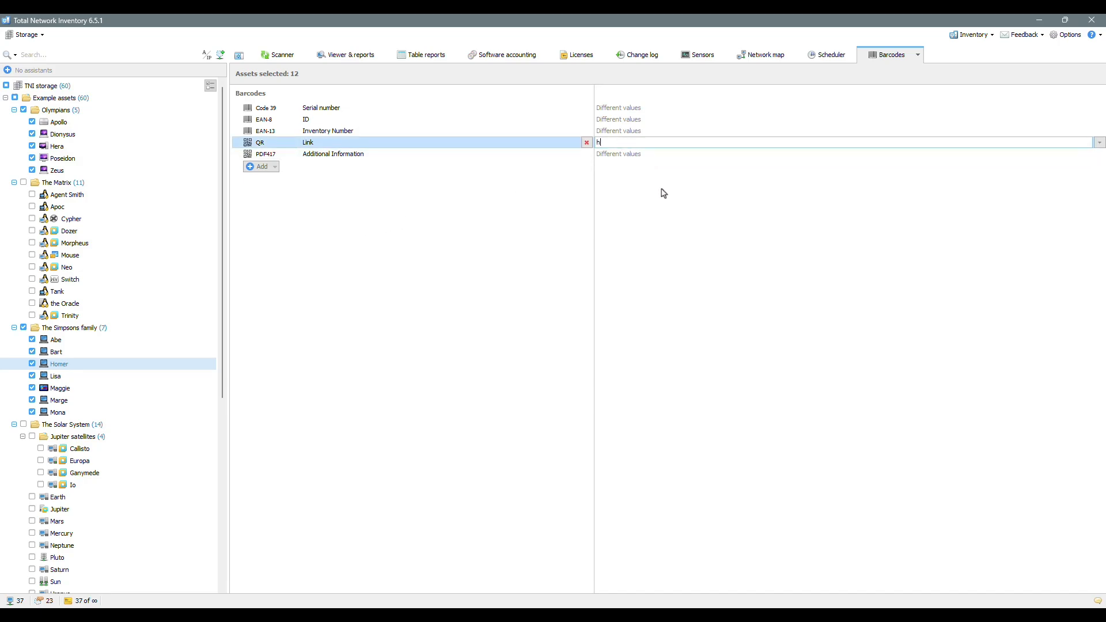
text(ttps://www.softinventive.com/)
key(Return)
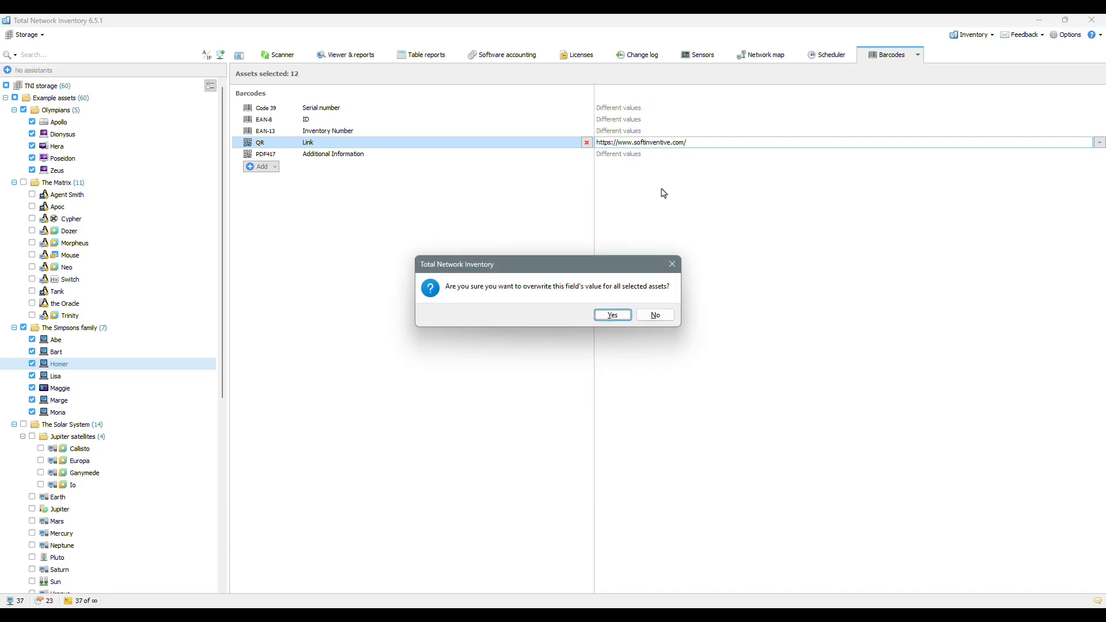
click(624, 316)
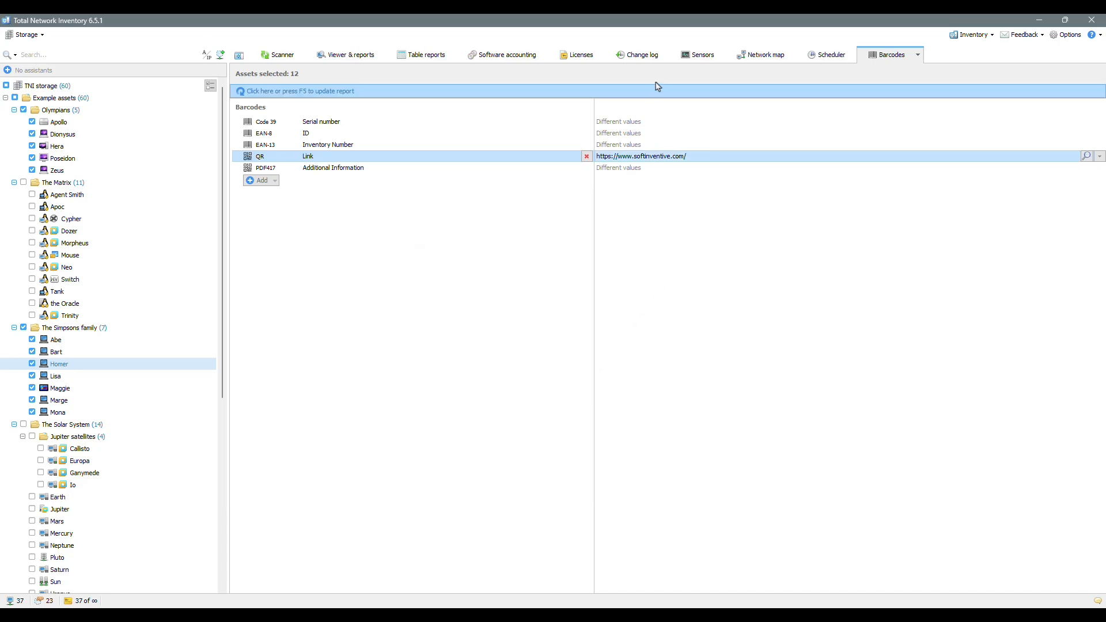
Step: Turn off multiple selection and compare barcodes across Tank, Morpheus, Hera, Europa and others, ending on Homer
click(211, 86)
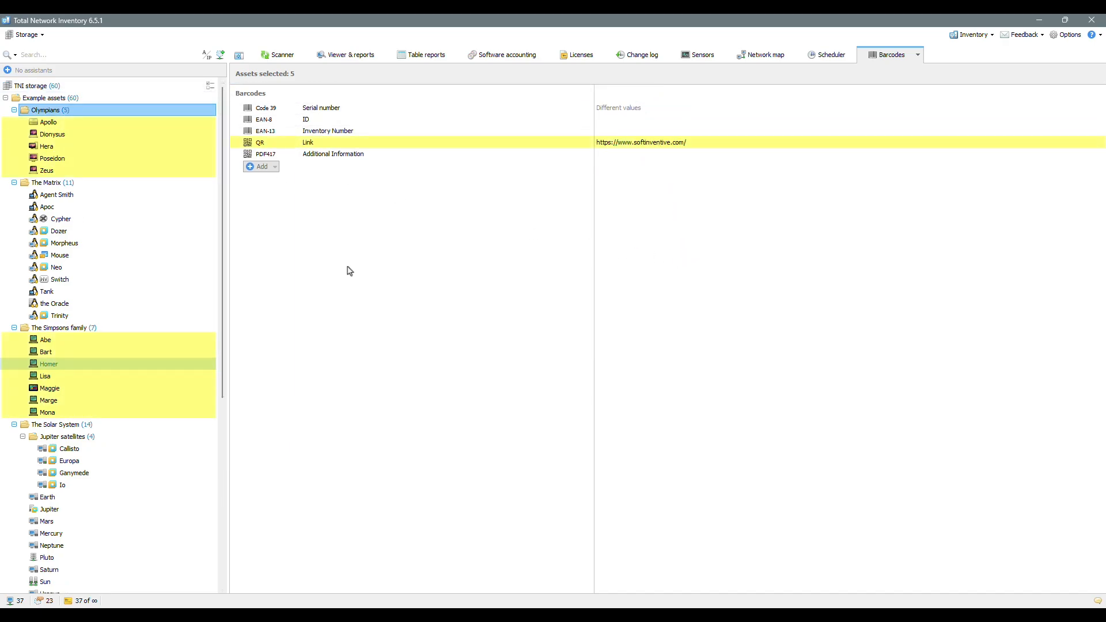
click(134, 291)
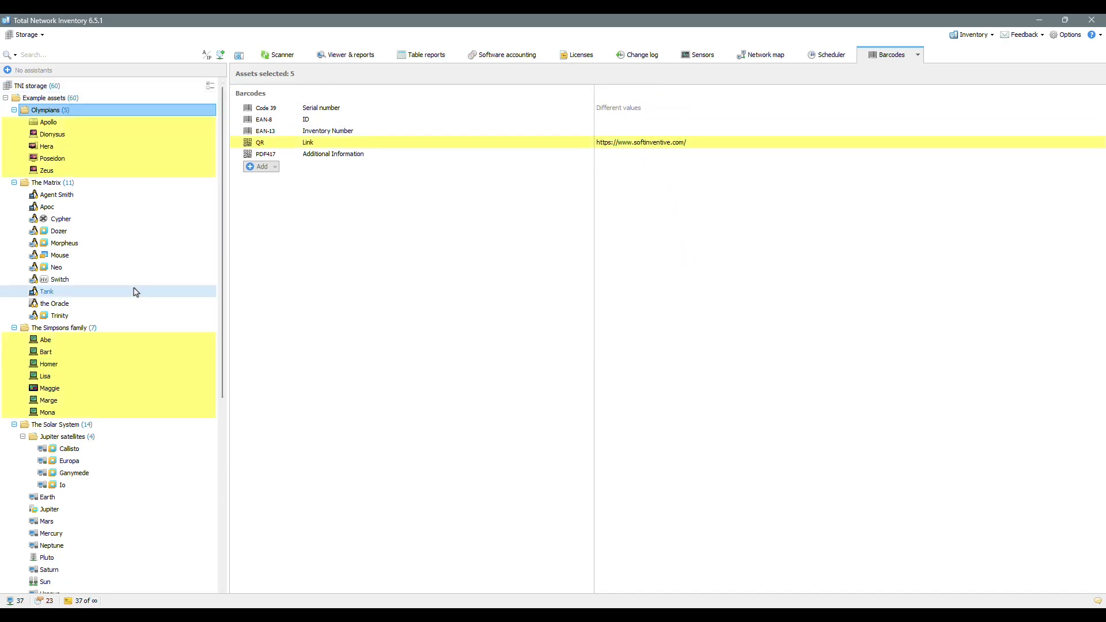
click(116, 243)
click(106, 160)
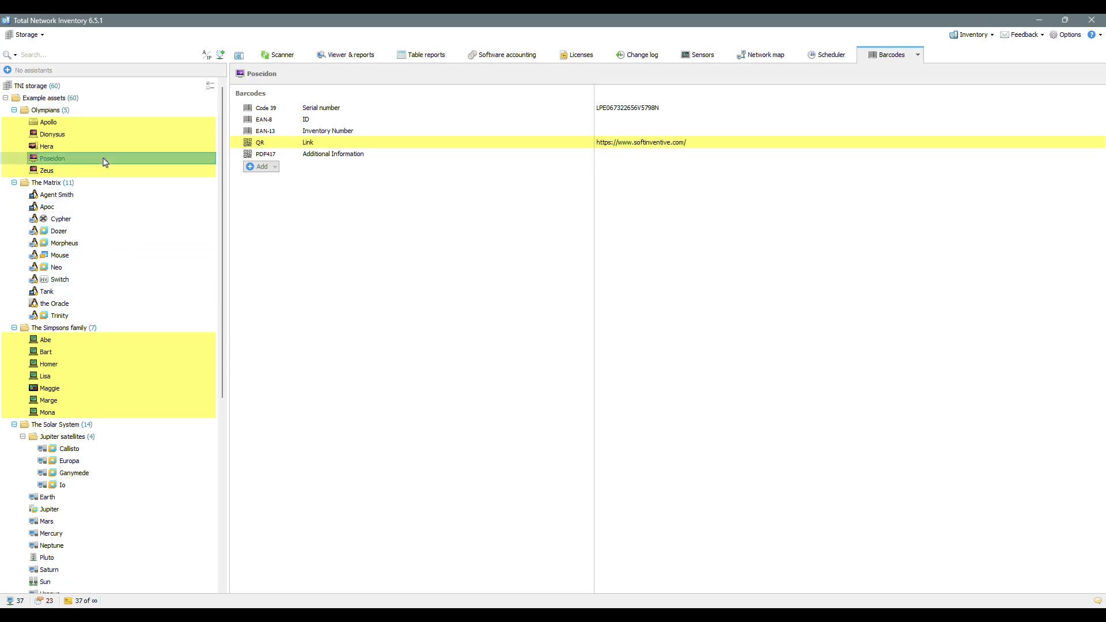
click(104, 148)
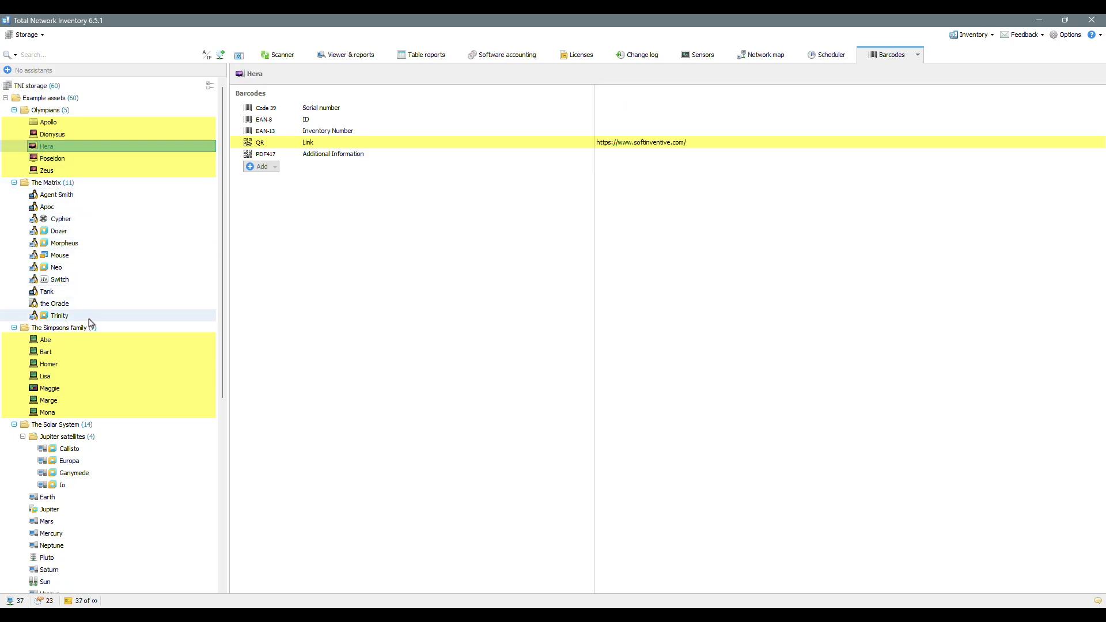
click(92, 352)
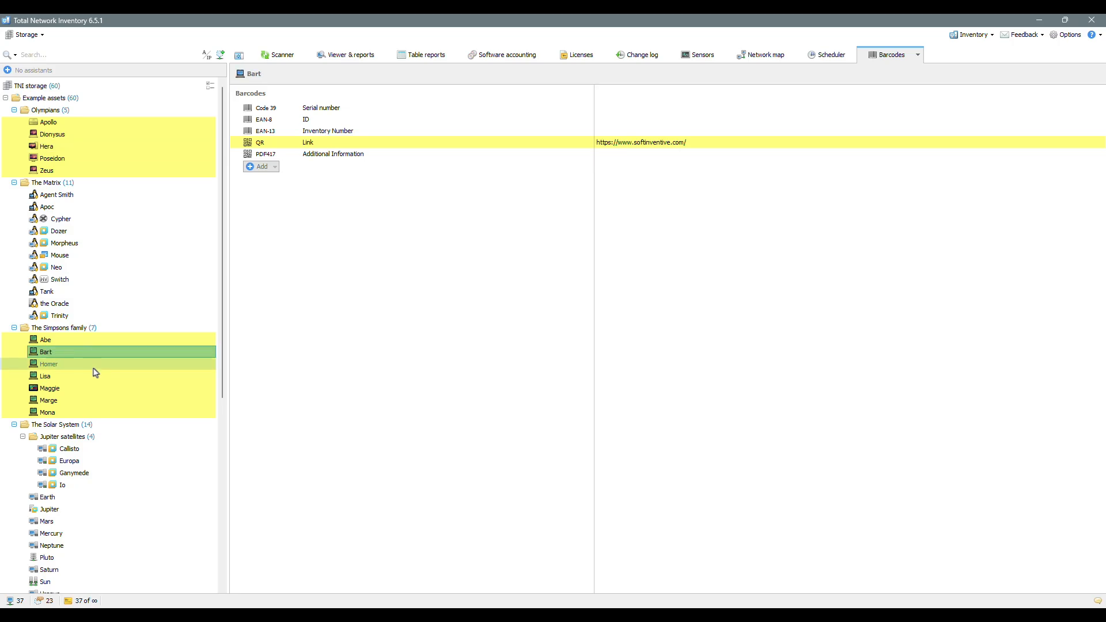
click(93, 365)
click(81, 460)
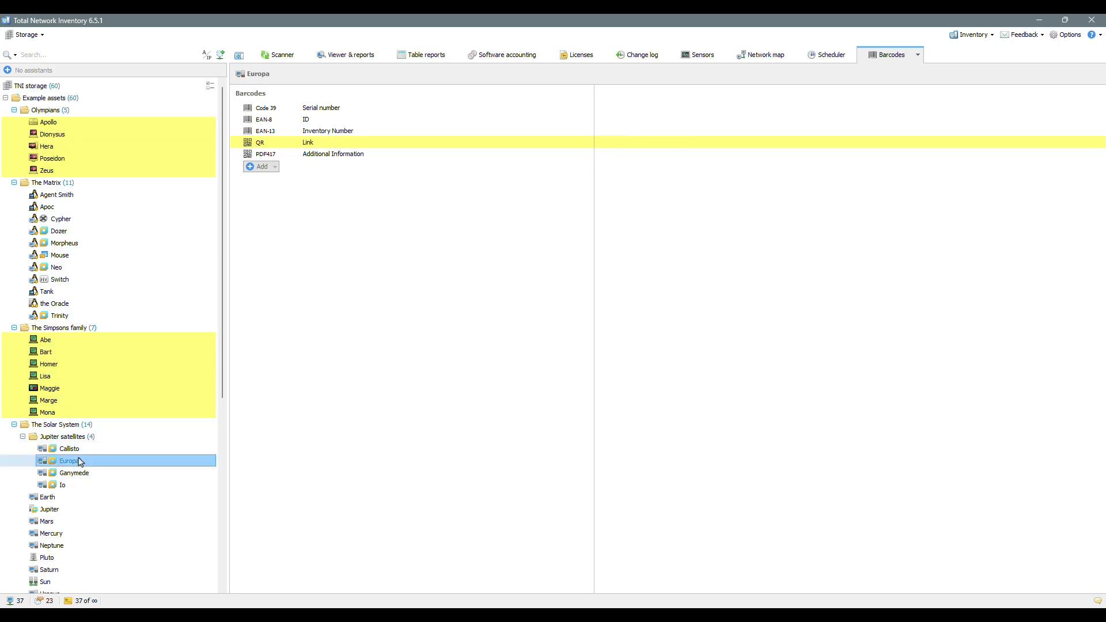
click(69, 521)
click(69, 472)
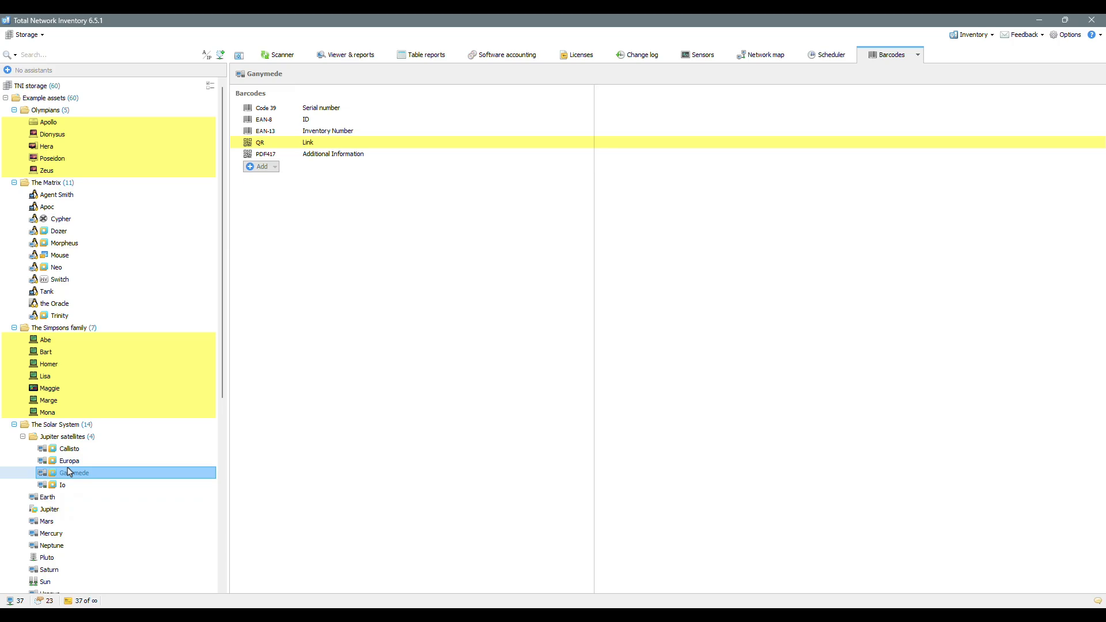
click(69, 365)
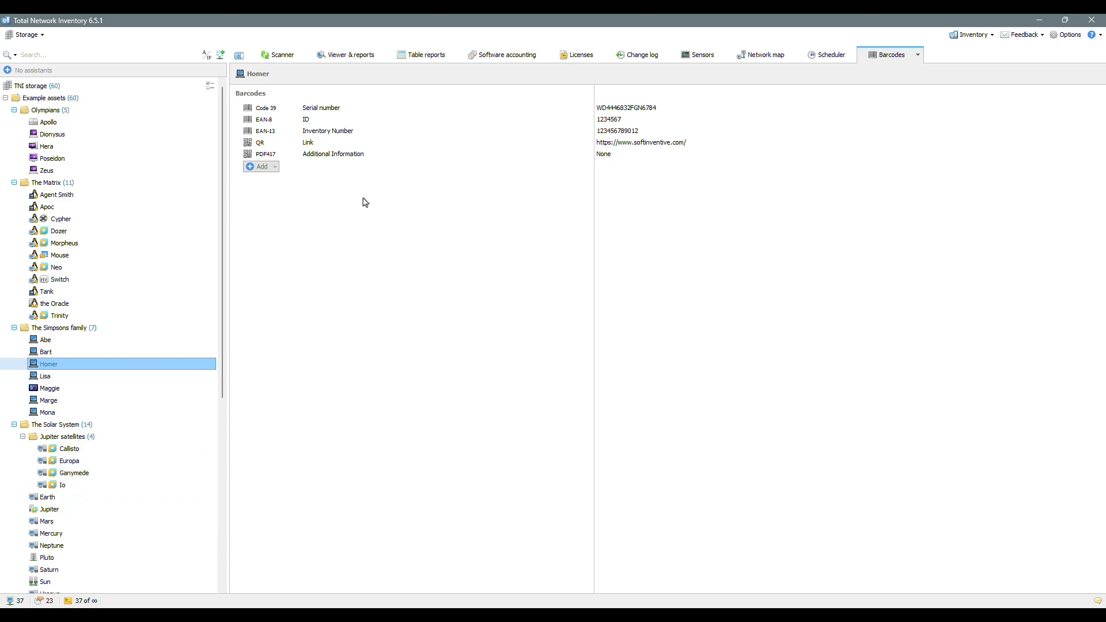
Step: Open the TNI storage properties and scroll down to the Barcode templates section
right_click(64, 93)
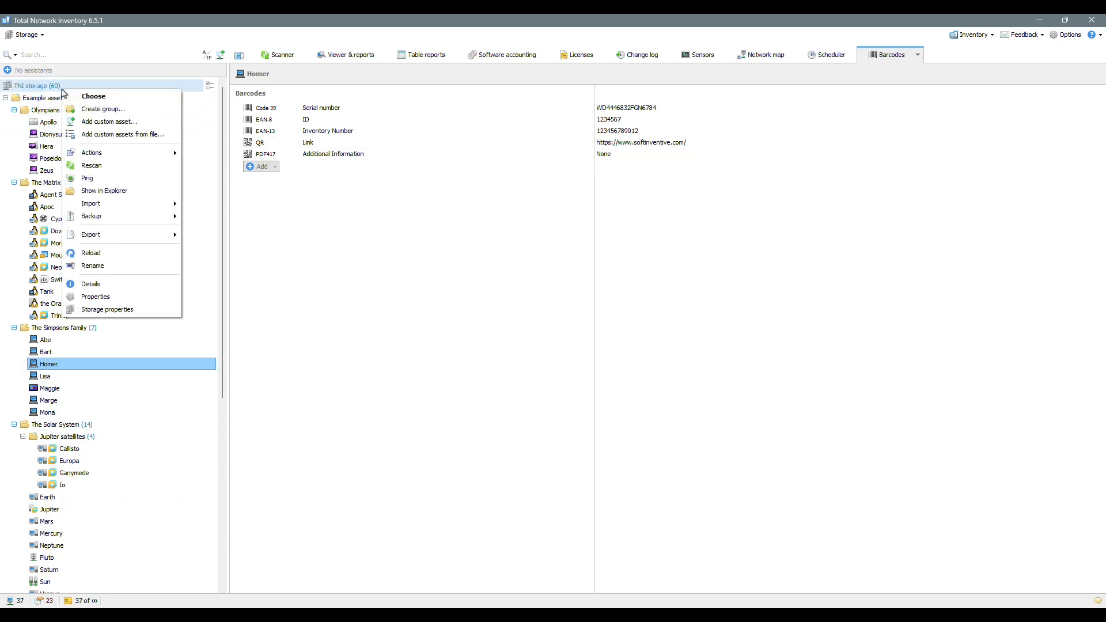
click(148, 309)
drag(1102, 246, 1103, 359)
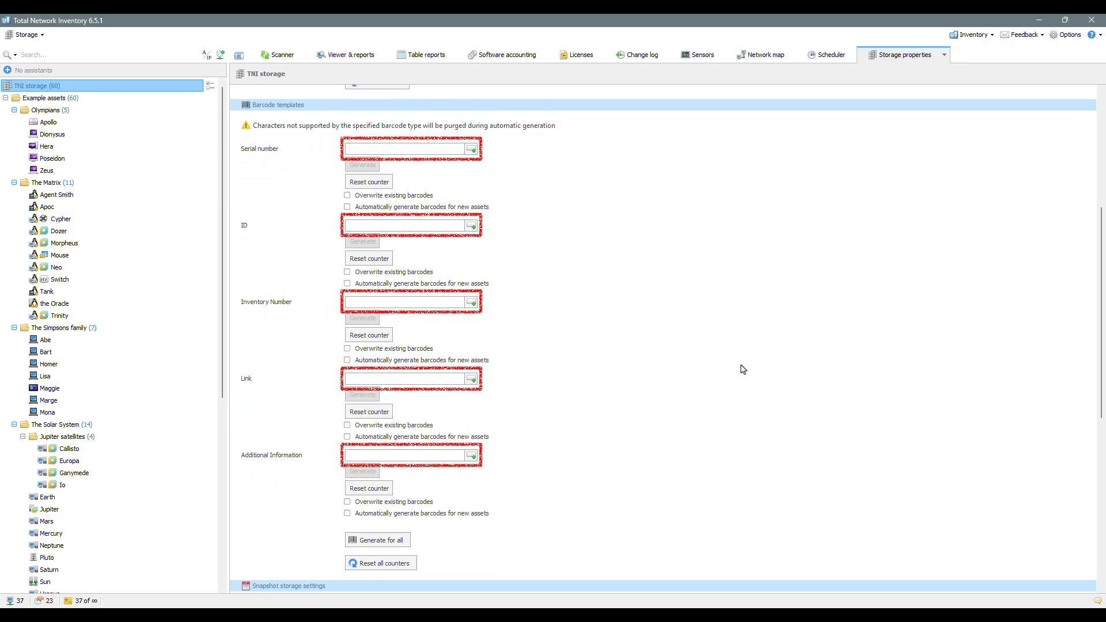
Step: Set the Serial number template to ###.%IP%.%HOSTNAME% and generate barcodes, accepting purged characters
click(472, 150)
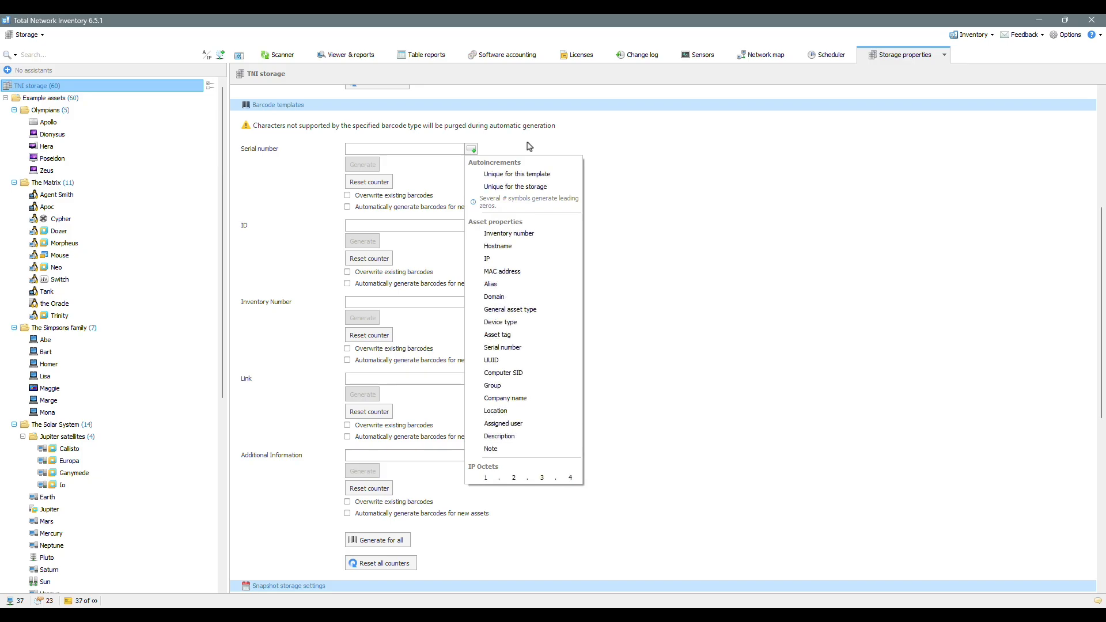
click(432, 149)
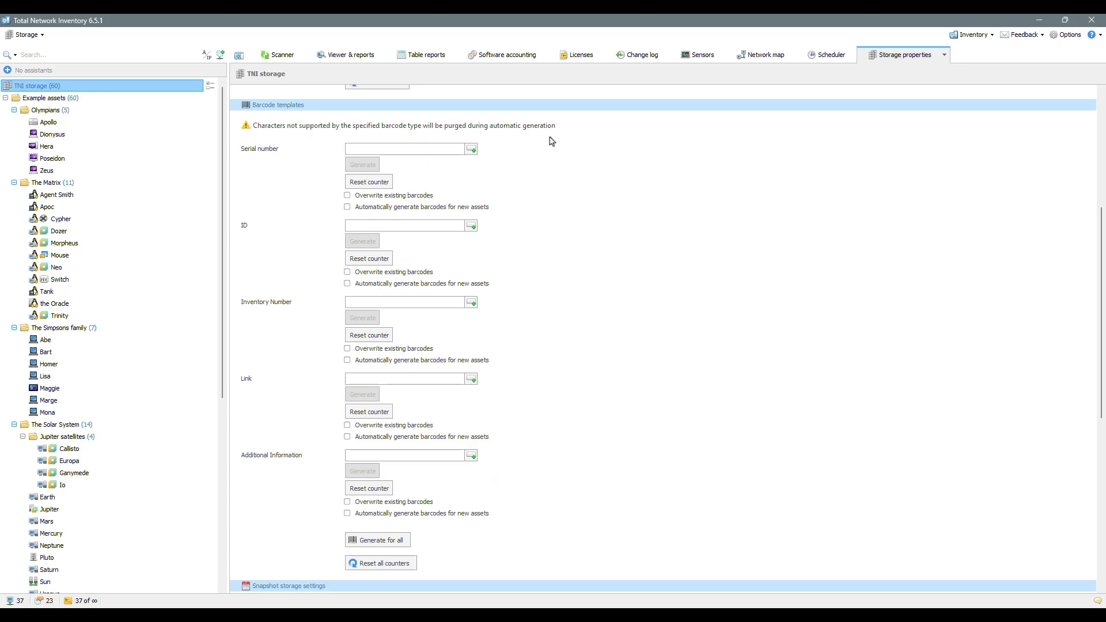
text(###.%IP%.%HOSTNAME%)
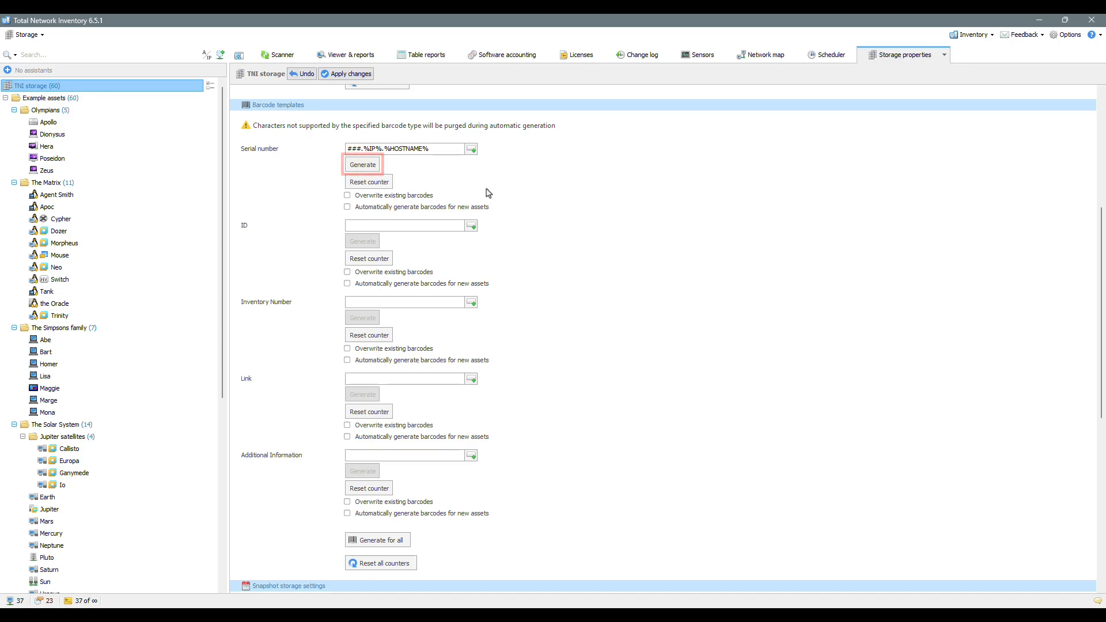
click(377, 167)
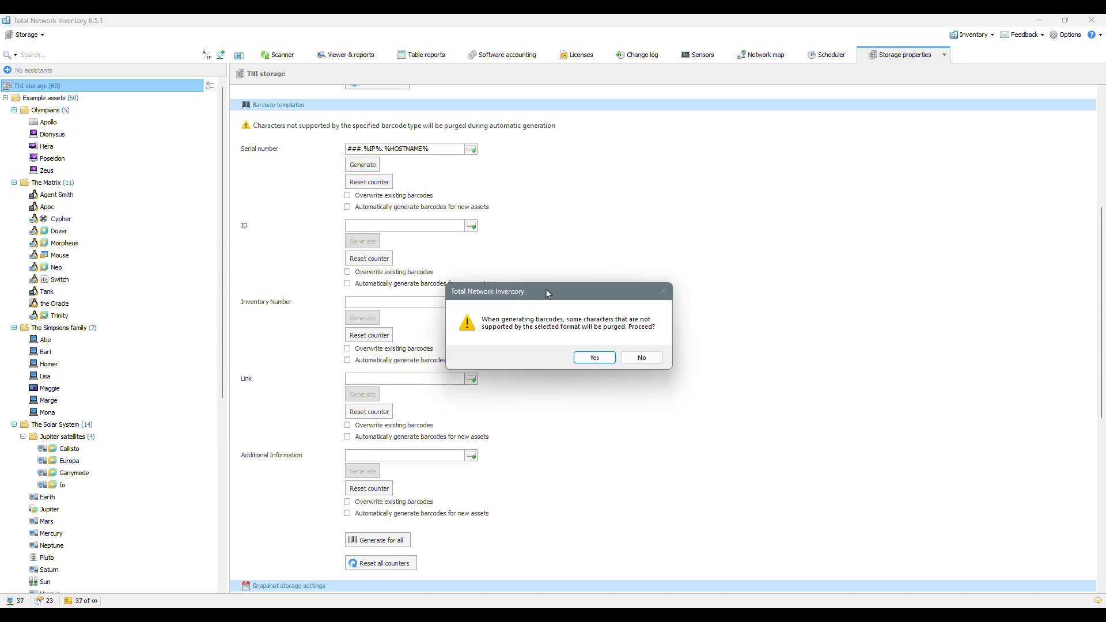
click(594, 358)
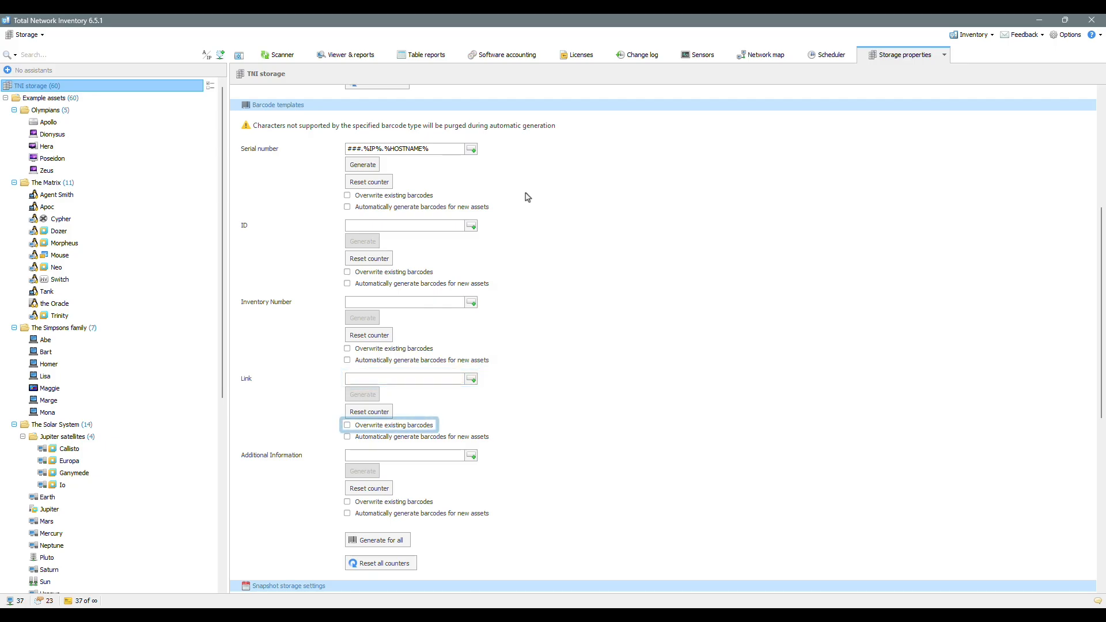
click(421, 381)
text(h)
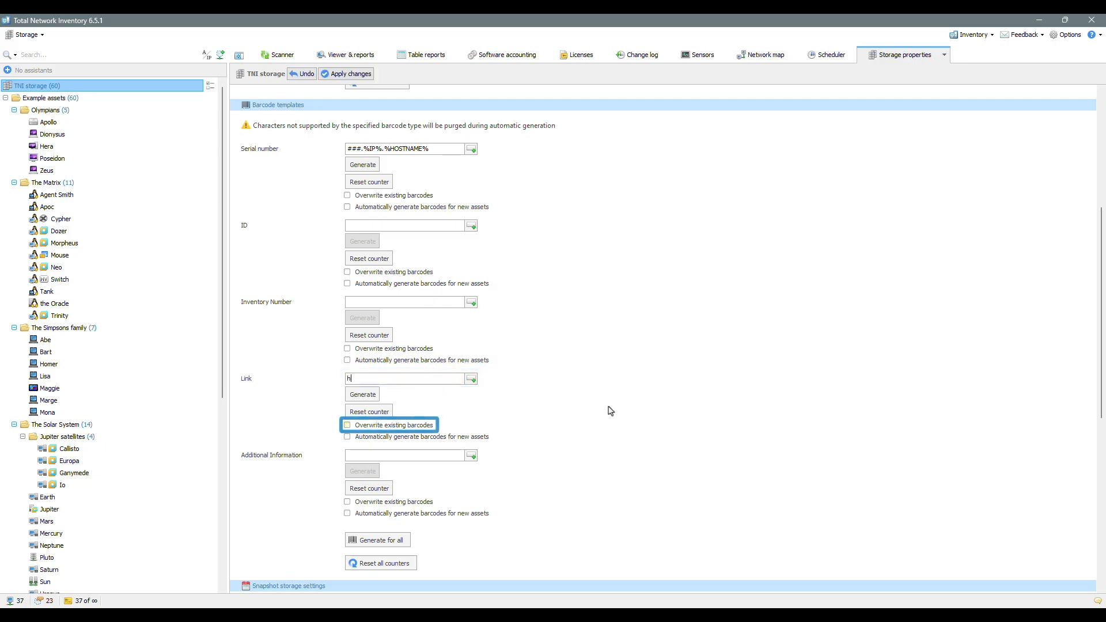
text(ttps://)
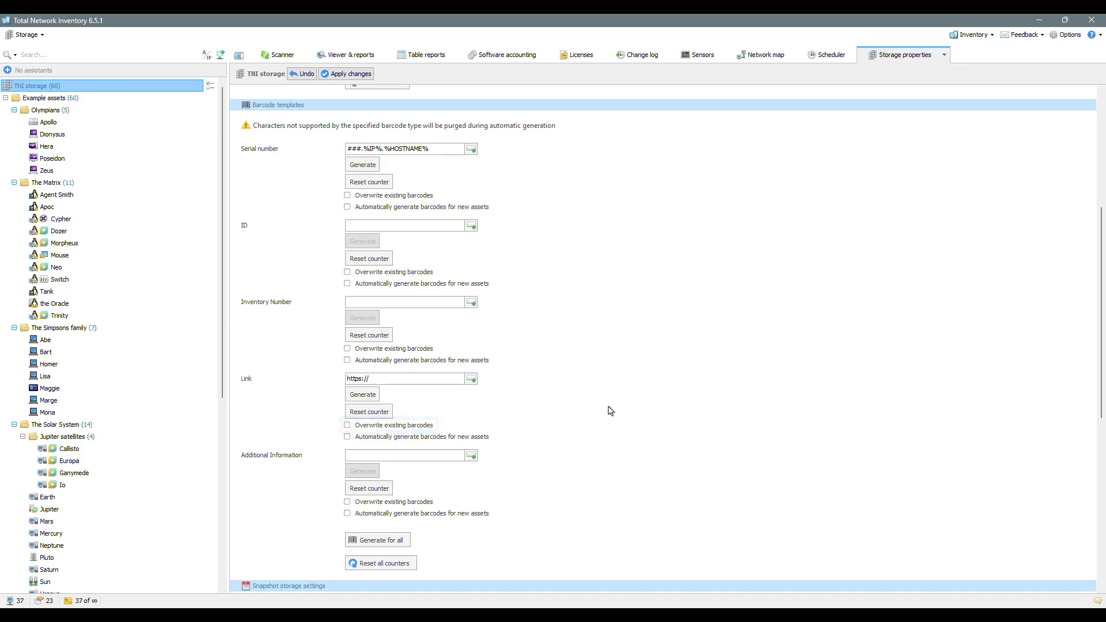
text(softinventive.com/)
click(367, 77)
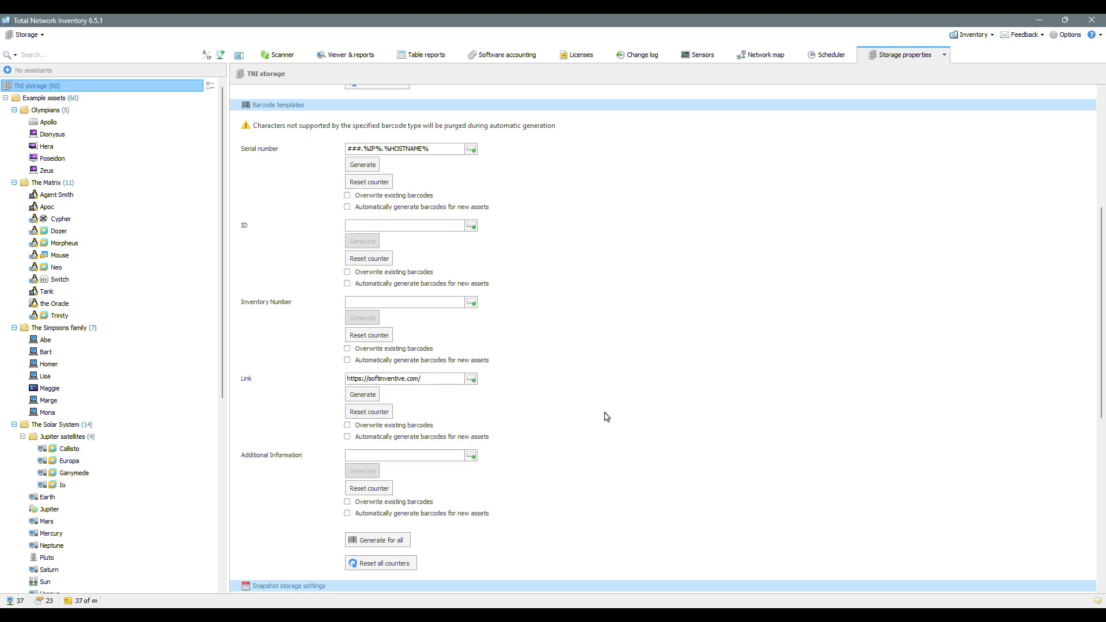
click(347, 425)
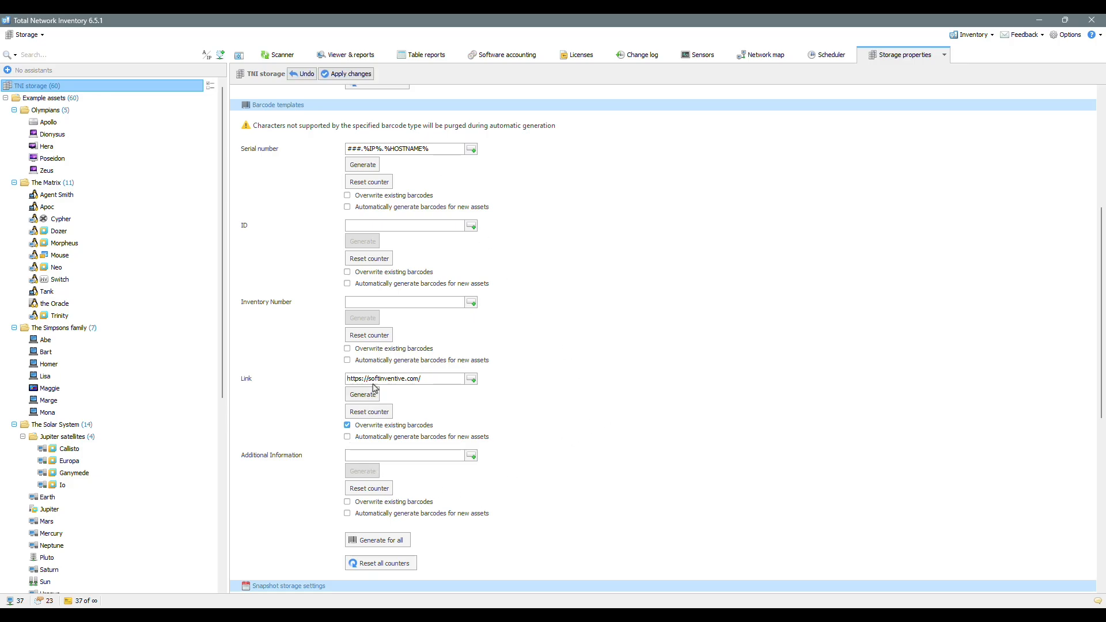
click(362, 77)
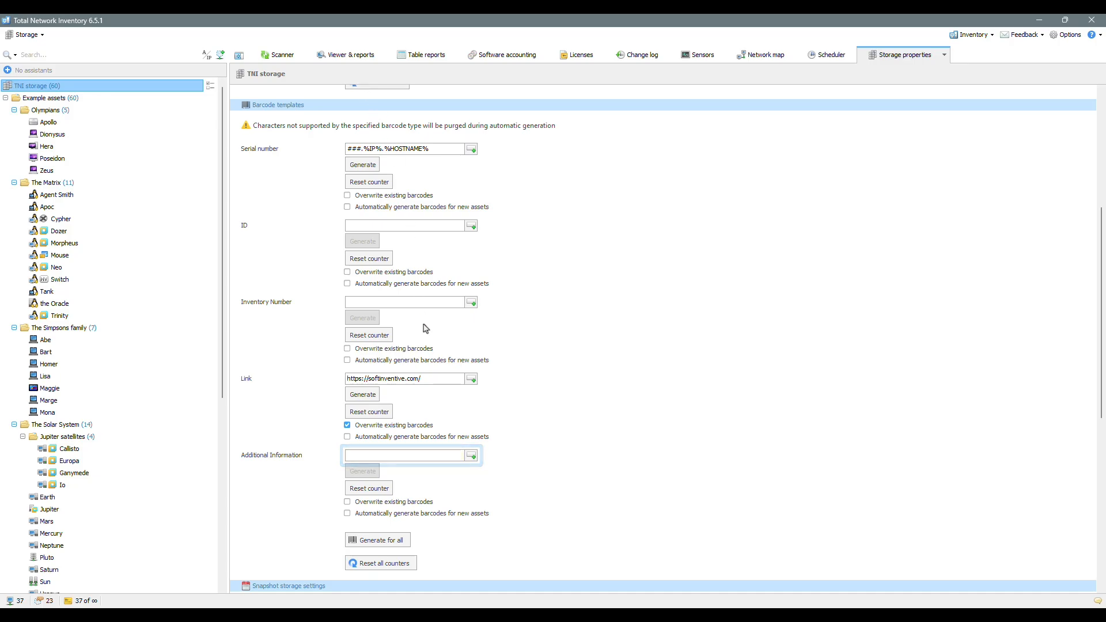
Step: Paste the Inventory number:####, type, hostname, MAC template into Additional Information and apply it
click(443, 458)
right_click(443, 458)
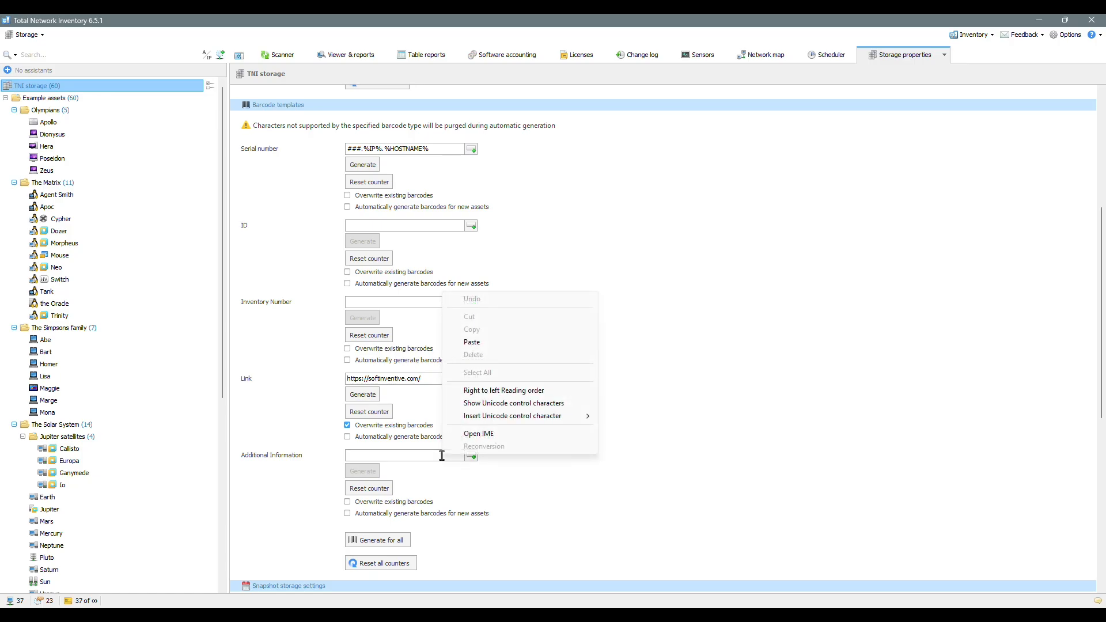
click(482, 344)
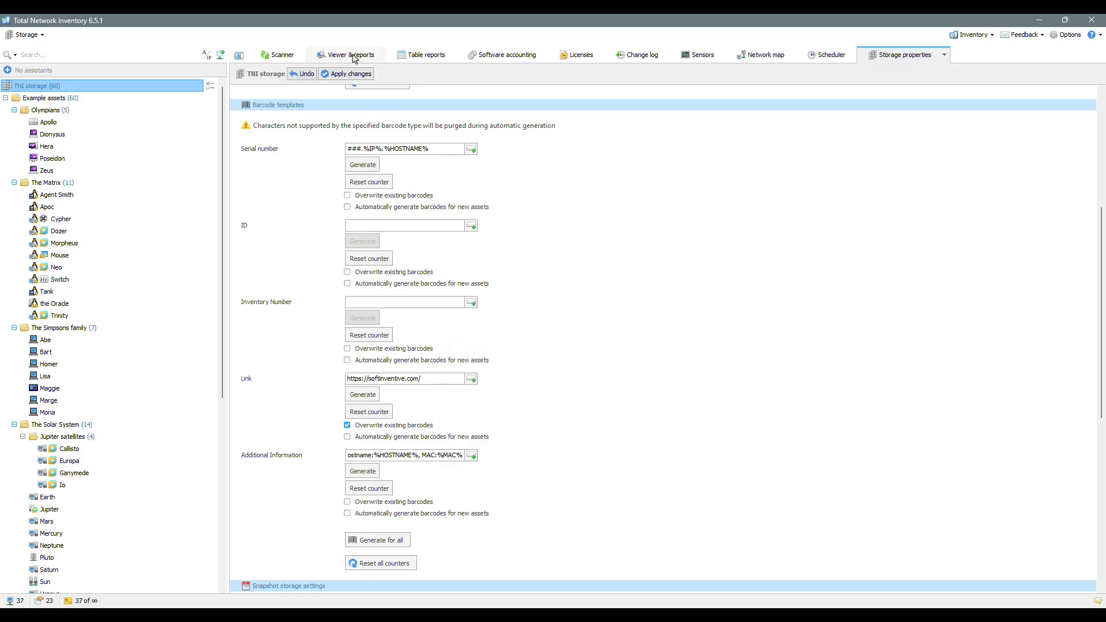
click(353, 73)
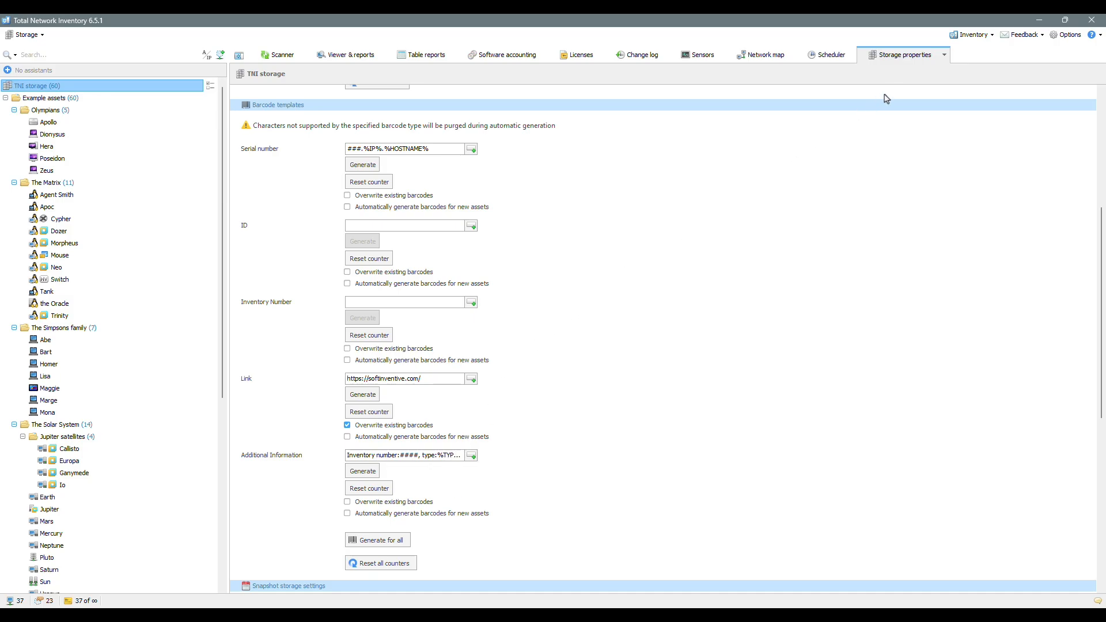
click(945, 55)
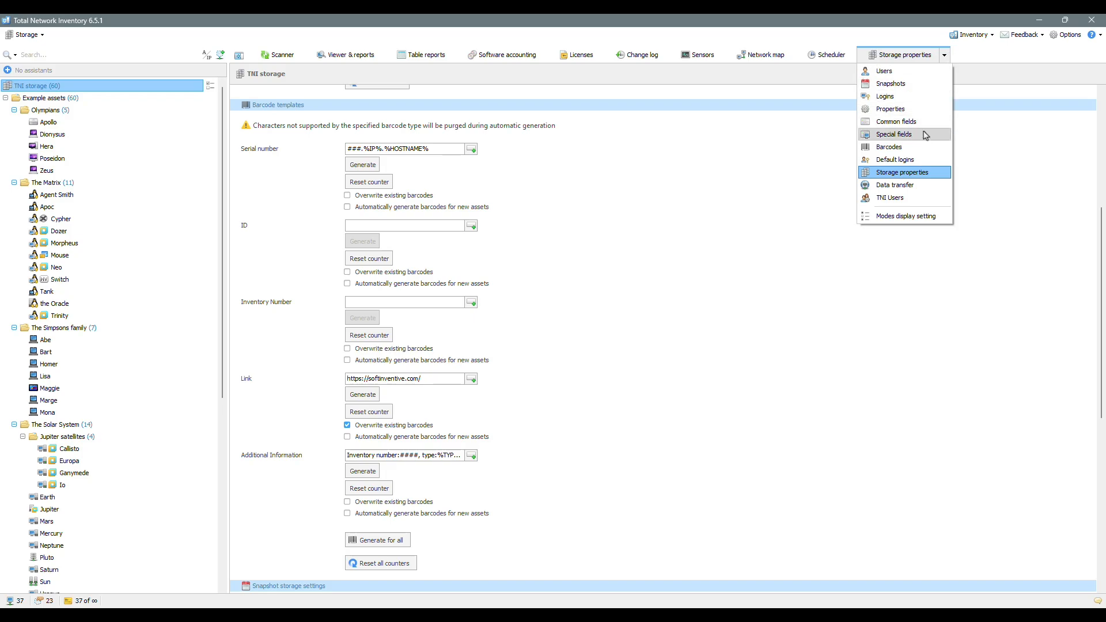
Step: On the Barcodes page, compare values for Homer, Maggie, Poseidon, Neo and Europa, returning to Homer
click(922, 149)
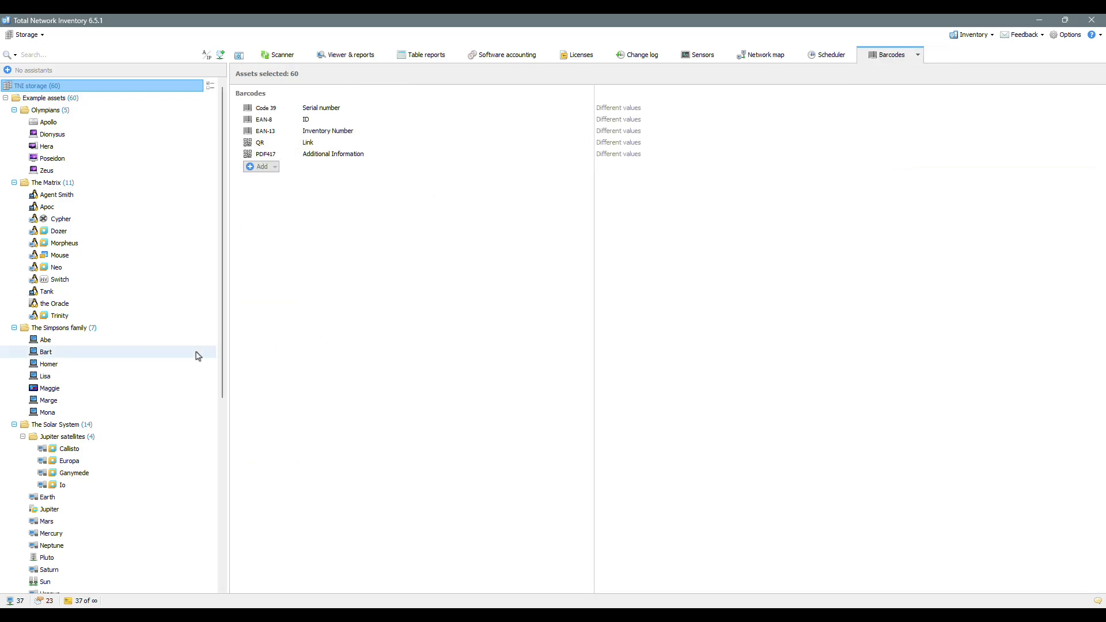
click(102, 367)
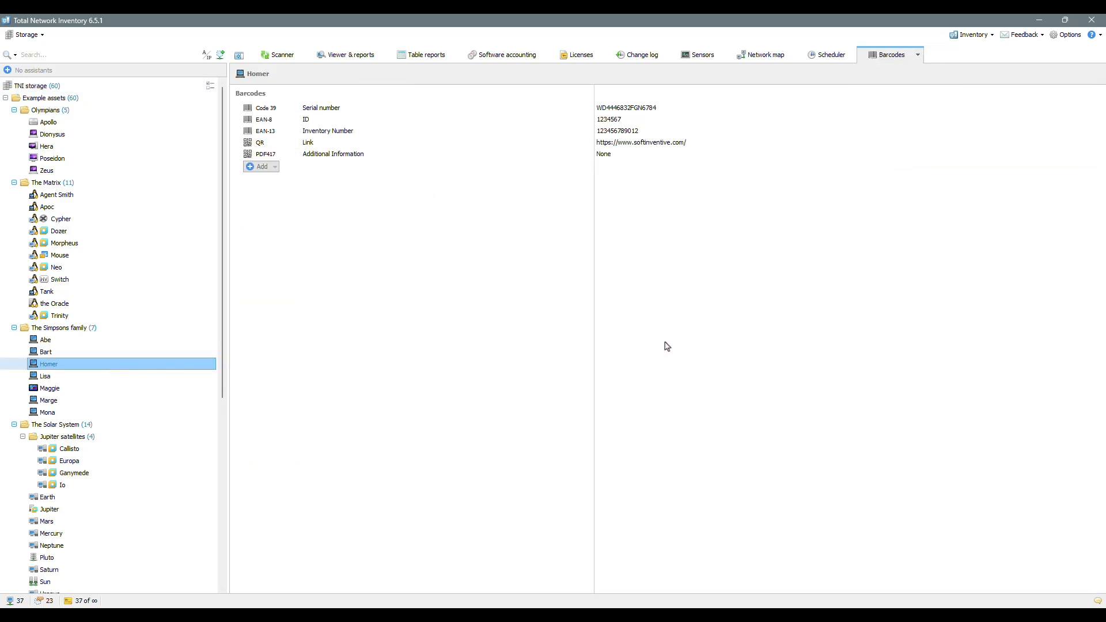
click(89, 391)
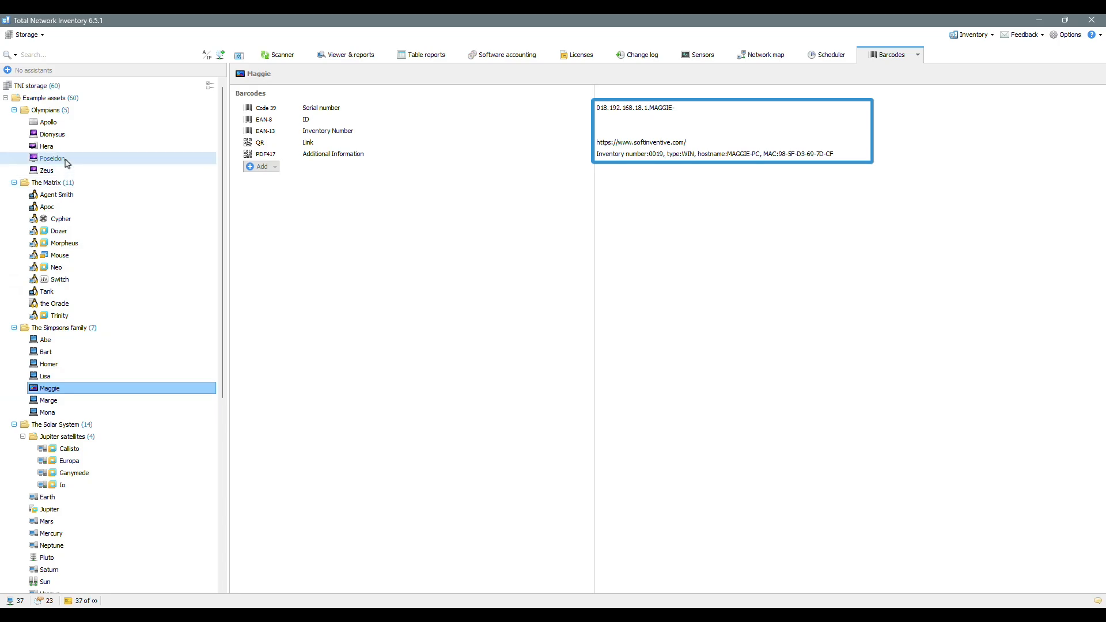
click(68, 162)
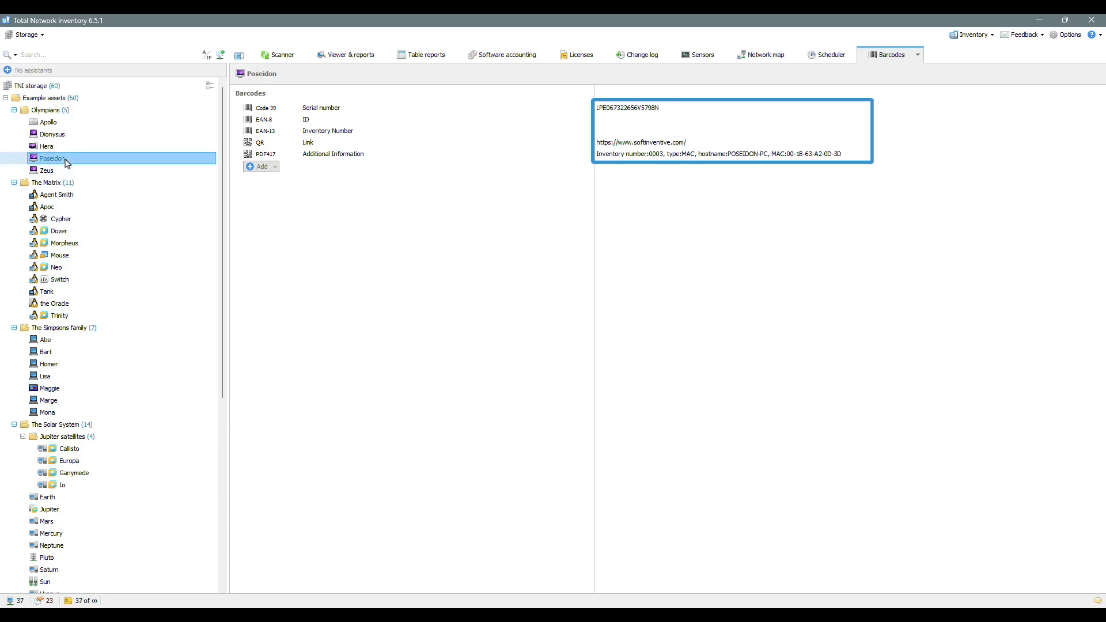
click(90, 270)
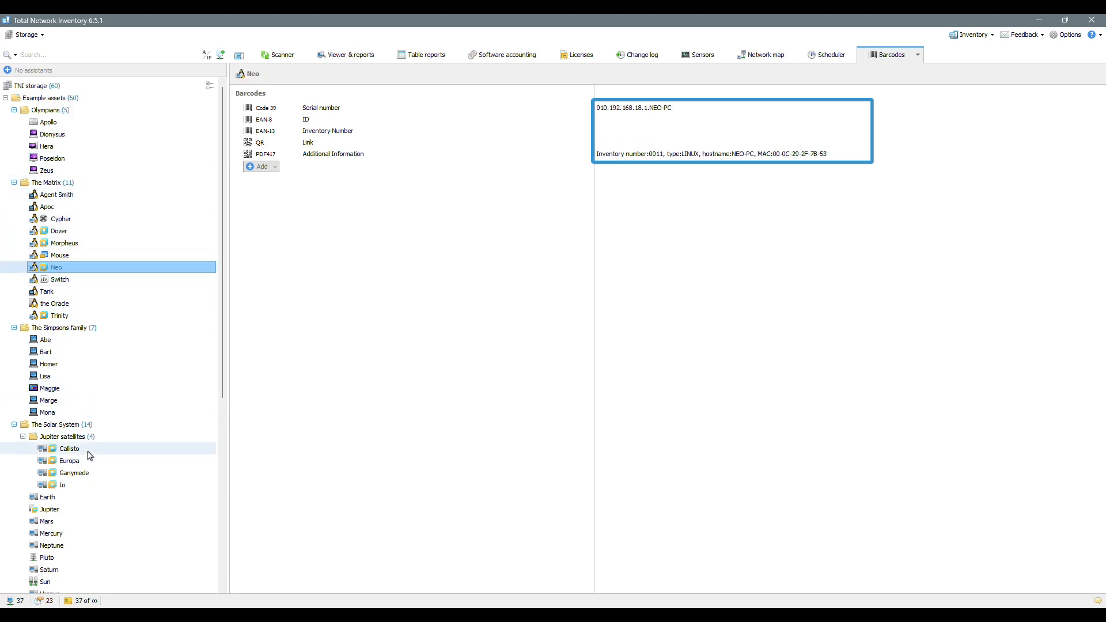
click(87, 498)
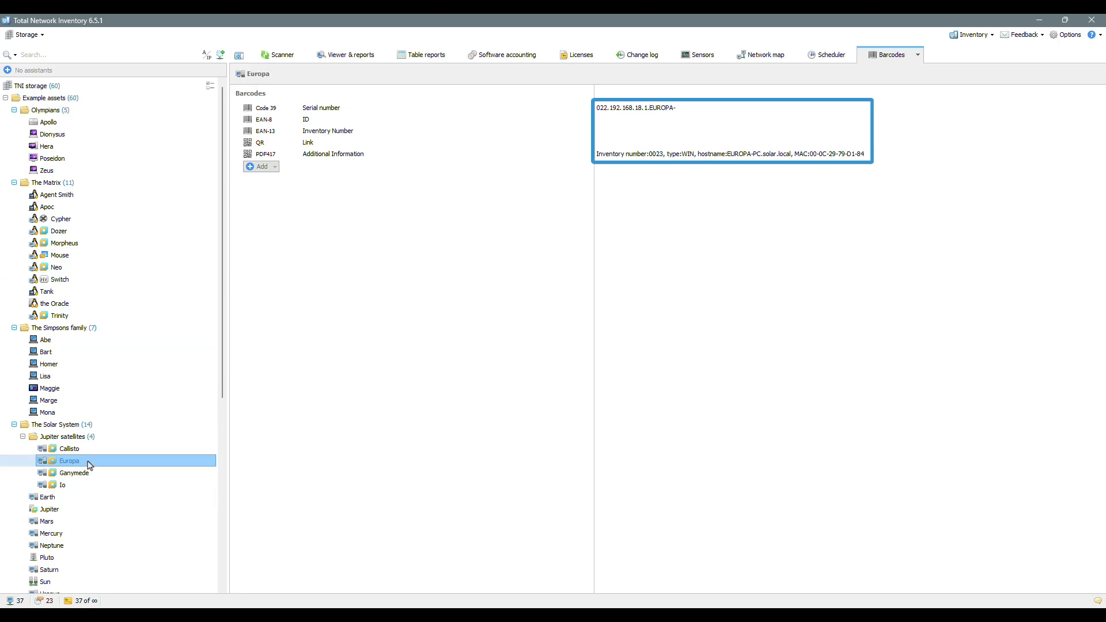
click(79, 369)
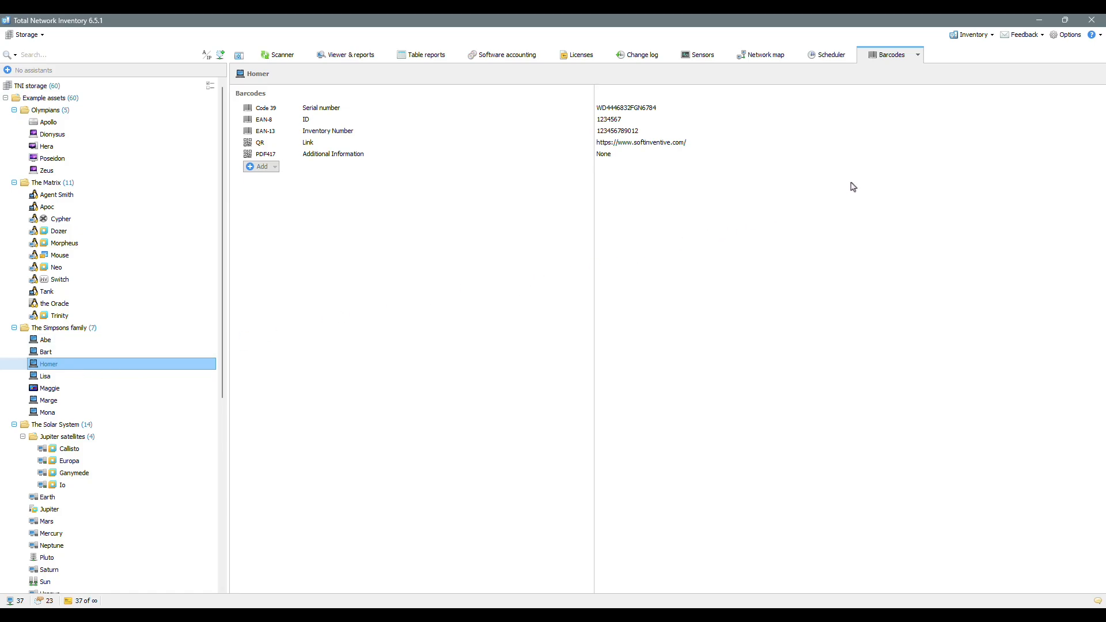
click(960, 156)
click(1000, 144)
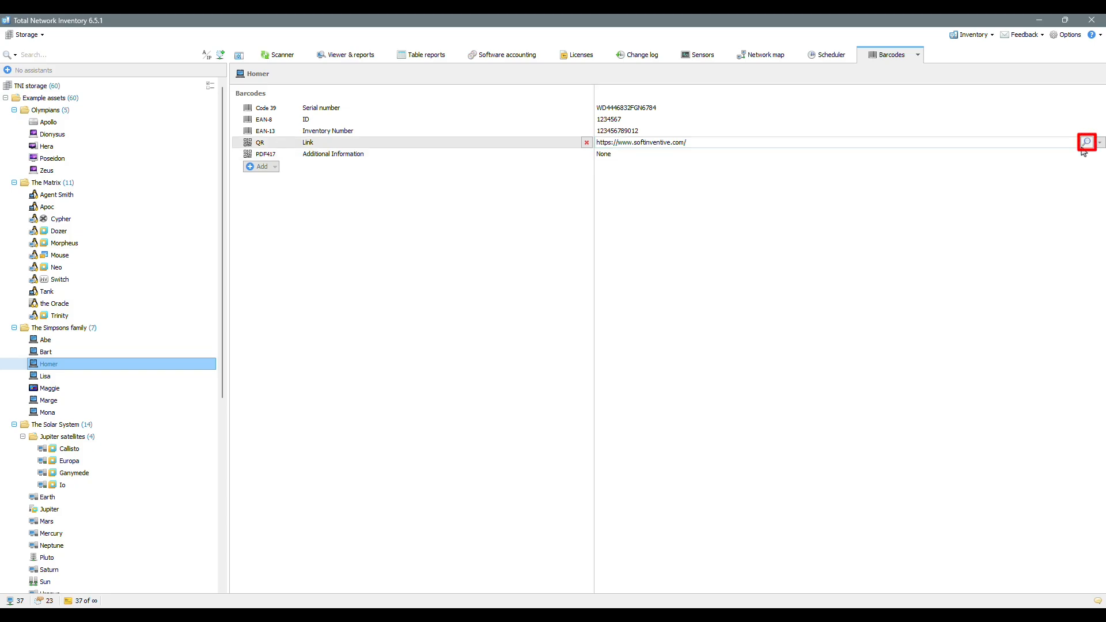
click(1087, 142)
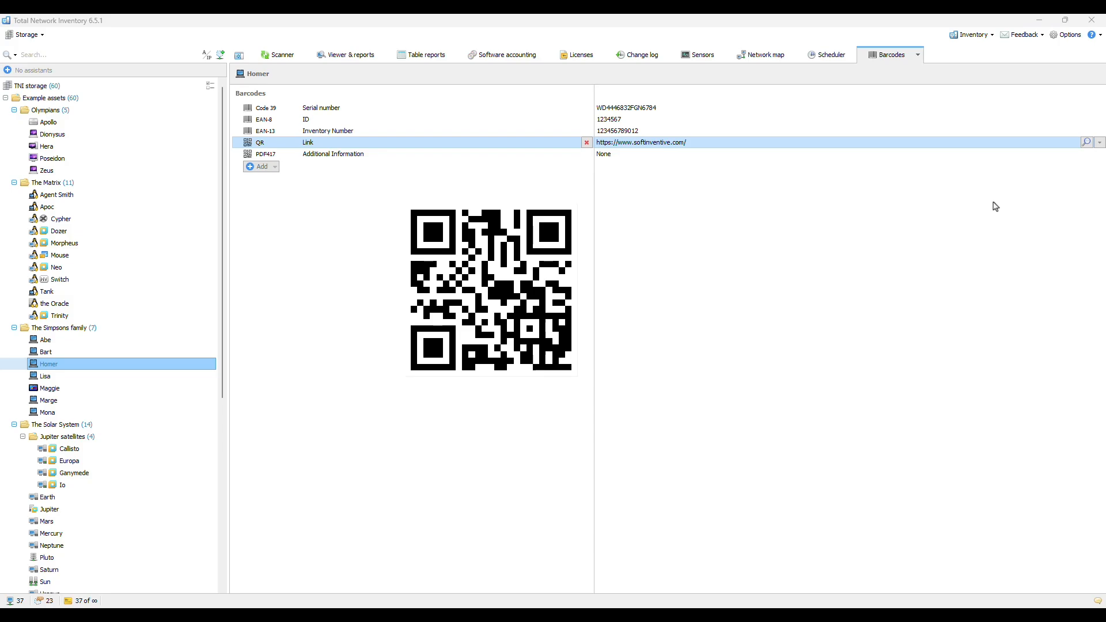
Step: Review Homer's Export choices (asset data, all barcodes) and close the menu without exporting
mouse_move(570, 231)
right_click(74, 370)
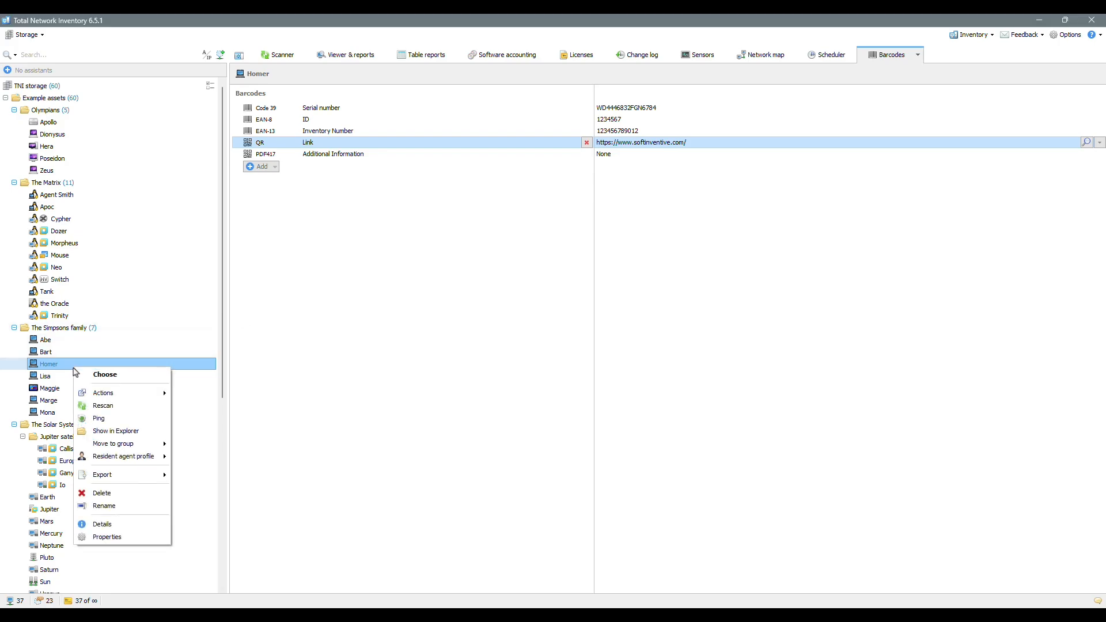
mouse_move(122, 479)
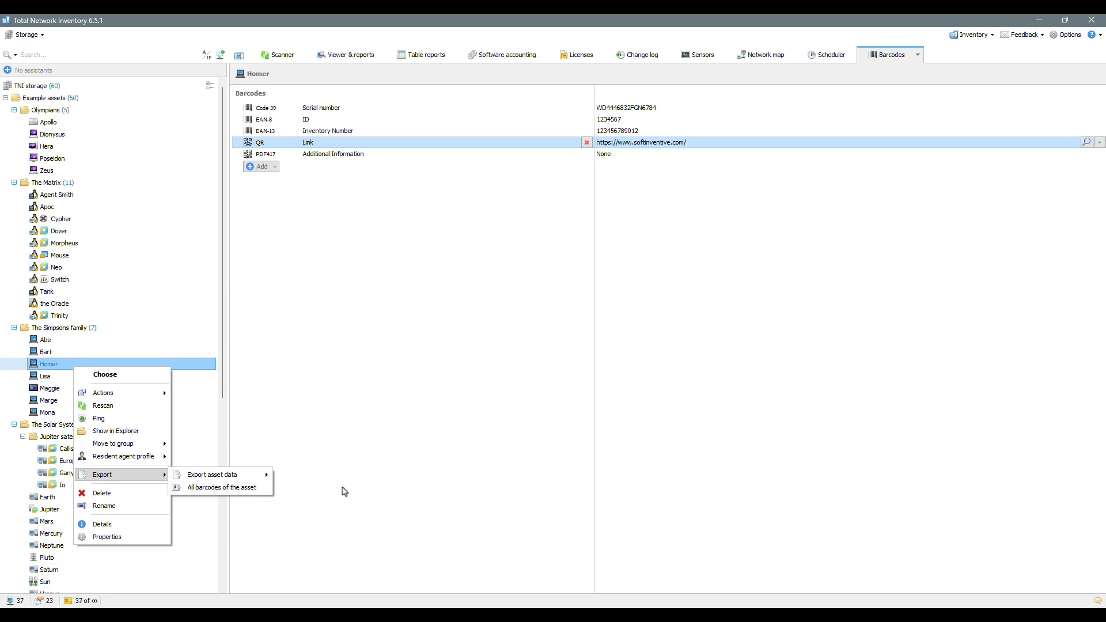
click(439, 467)
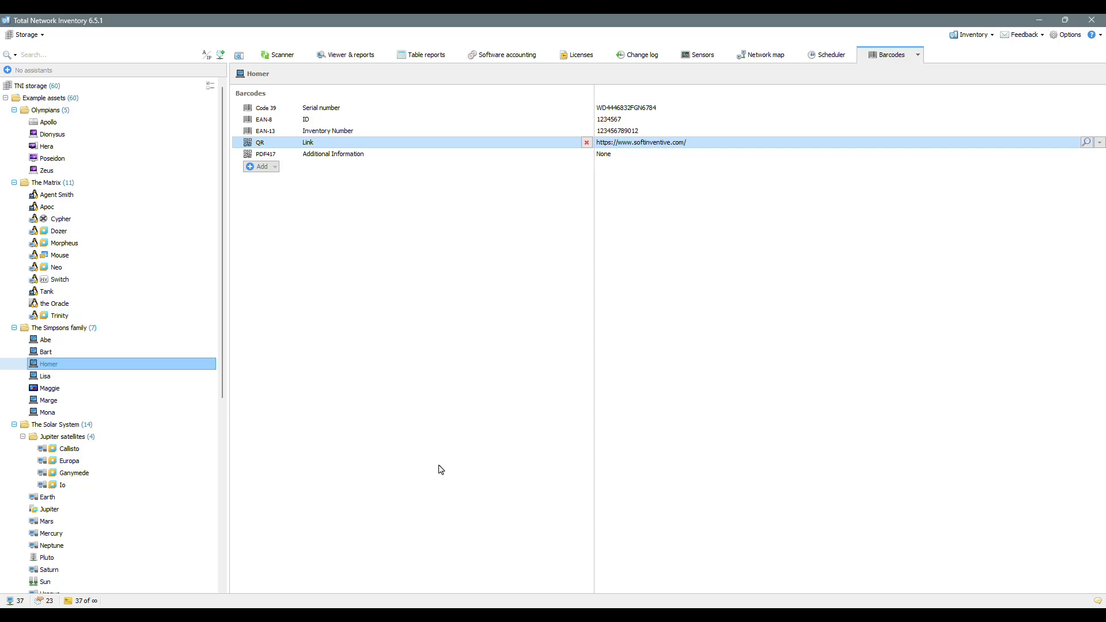
Step: Show barcodes in the viewer for Homer, Maggie, Switch, Poseidon and Mars individually
click(351, 57)
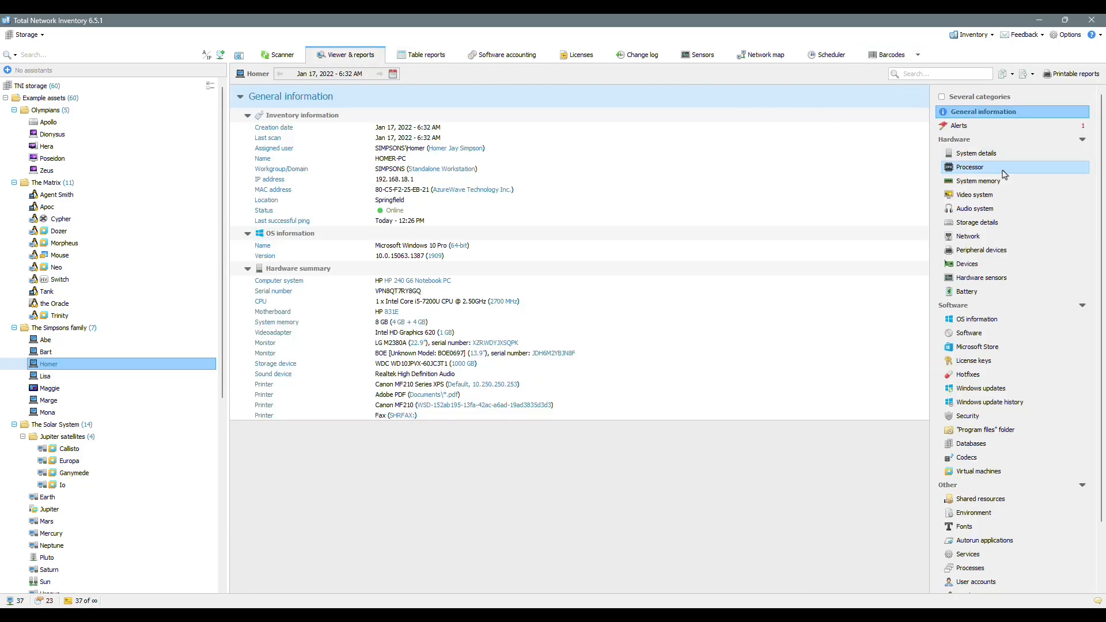
drag(1101, 204, 1102, 273)
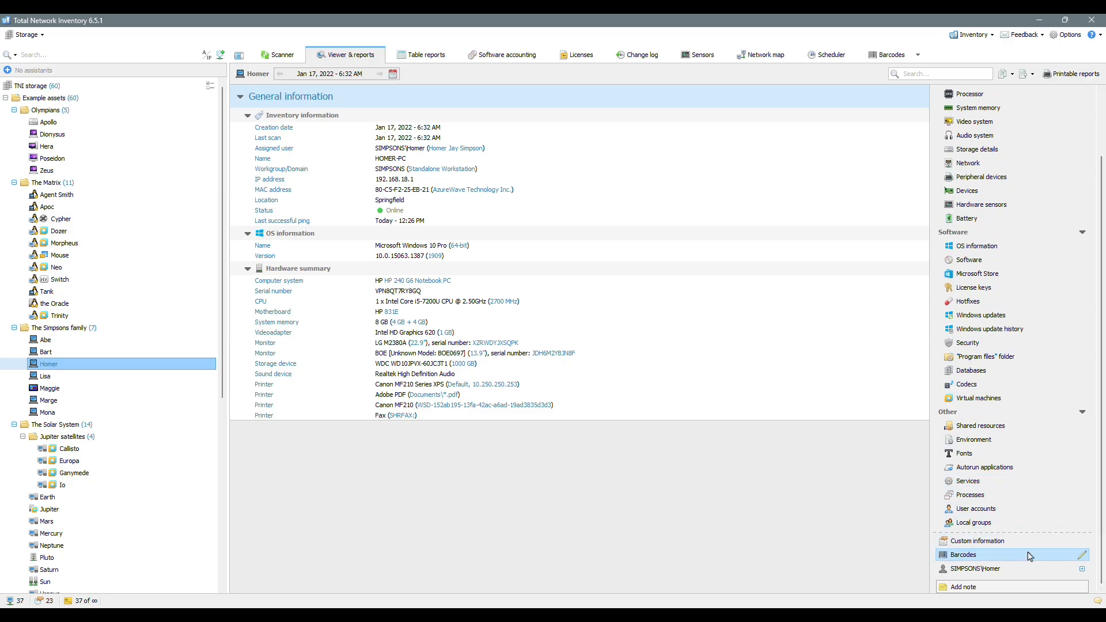
click(1009, 557)
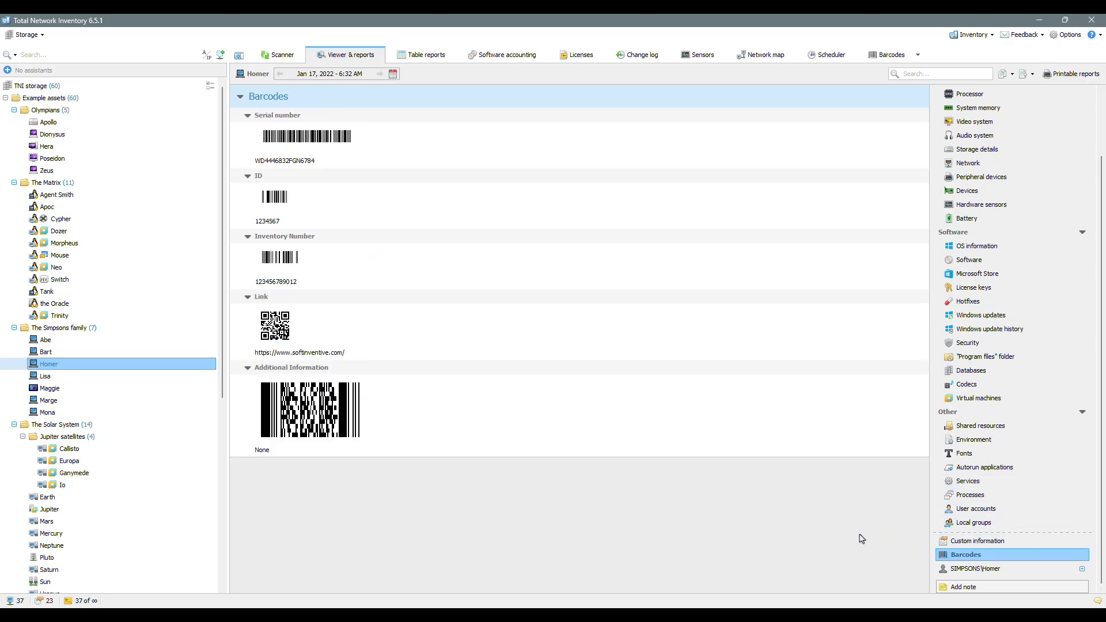
click(124, 392)
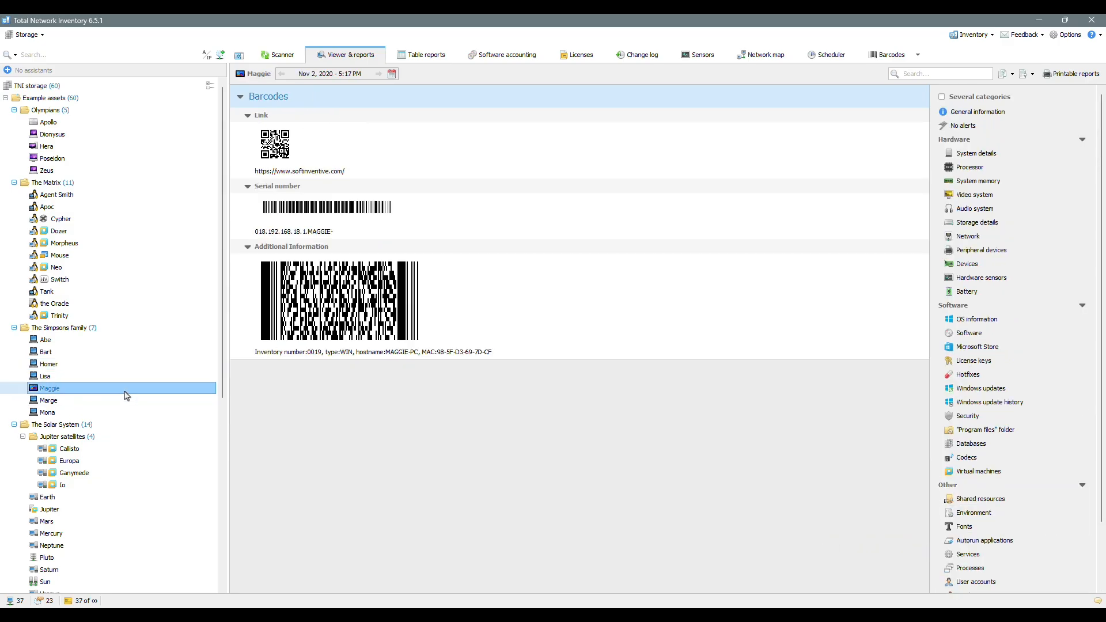
click(115, 281)
click(102, 160)
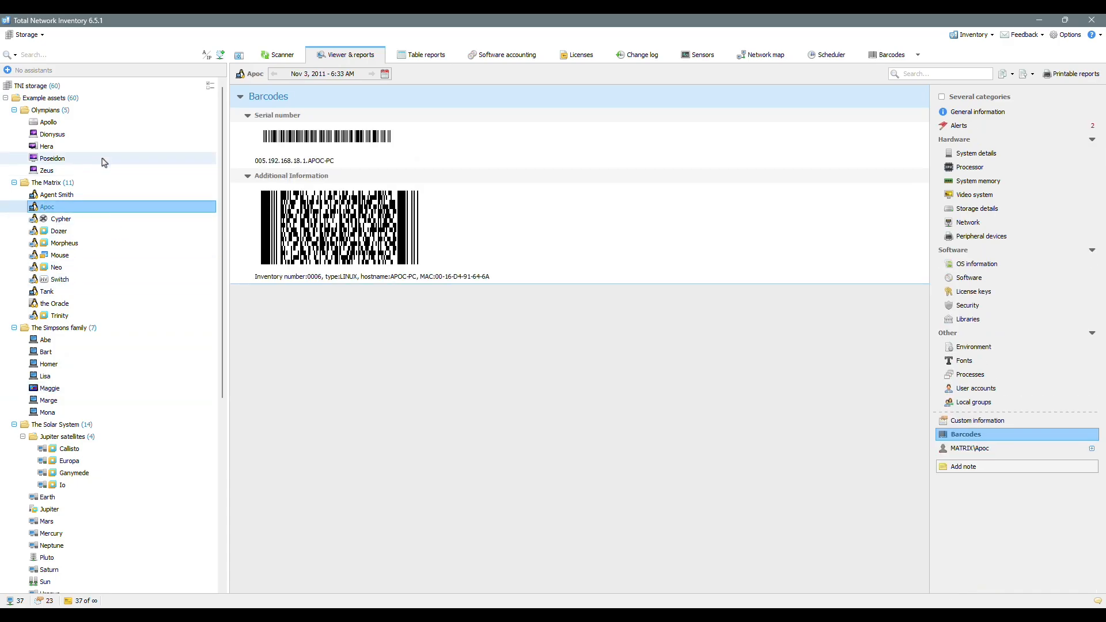
click(101, 520)
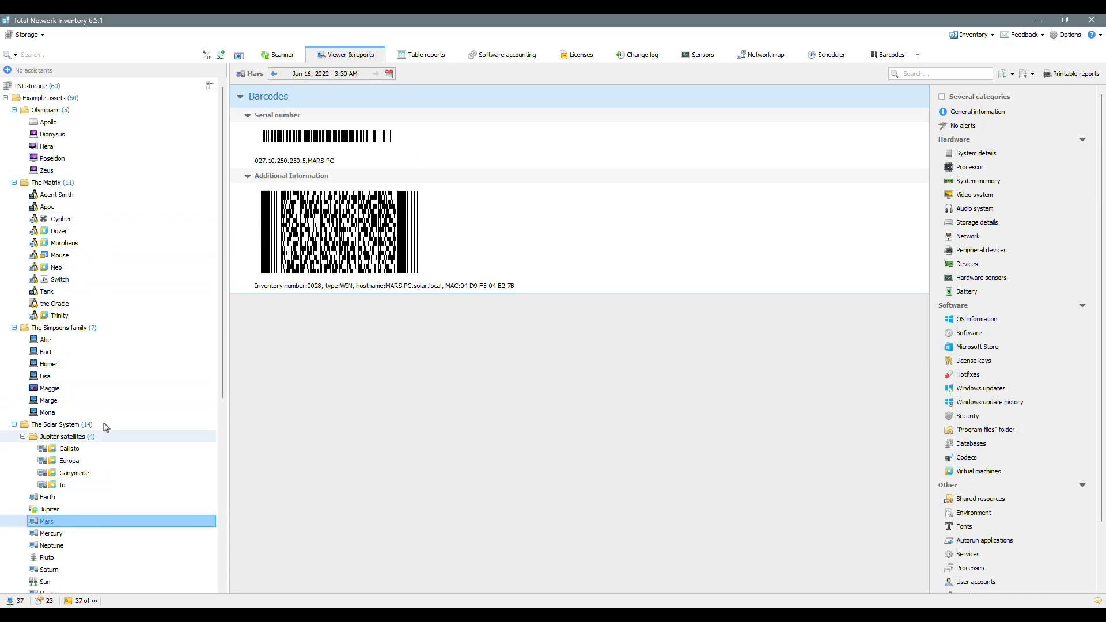
Step: Display combined barcodes for The Simpsons family, then for all 11 assets of The Matrix
click(107, 329)
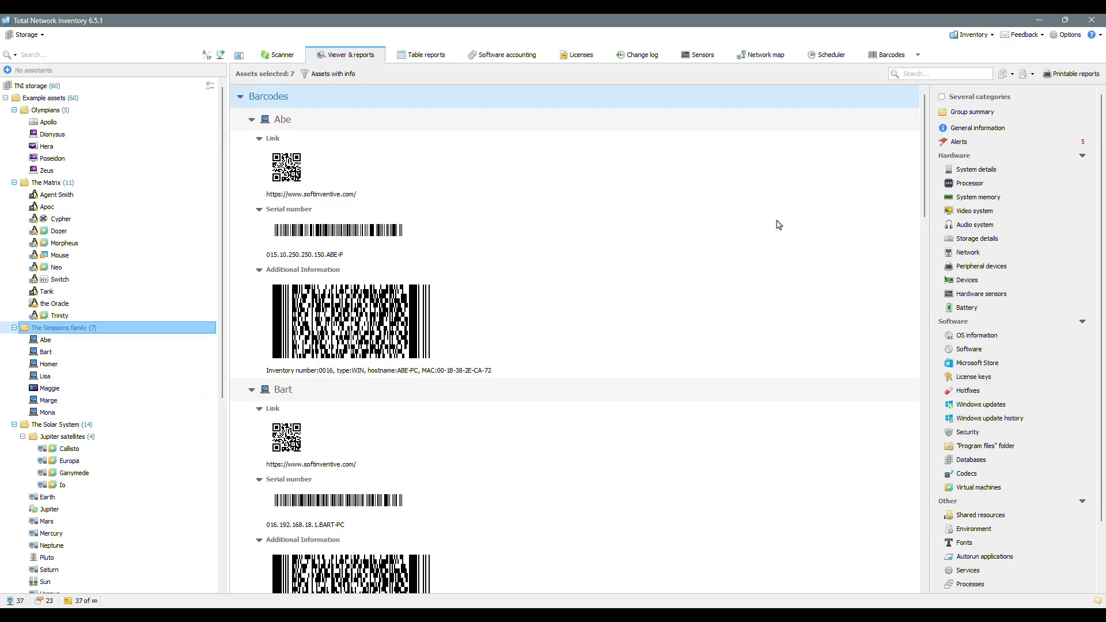
drag(927, 171, 929, 465)
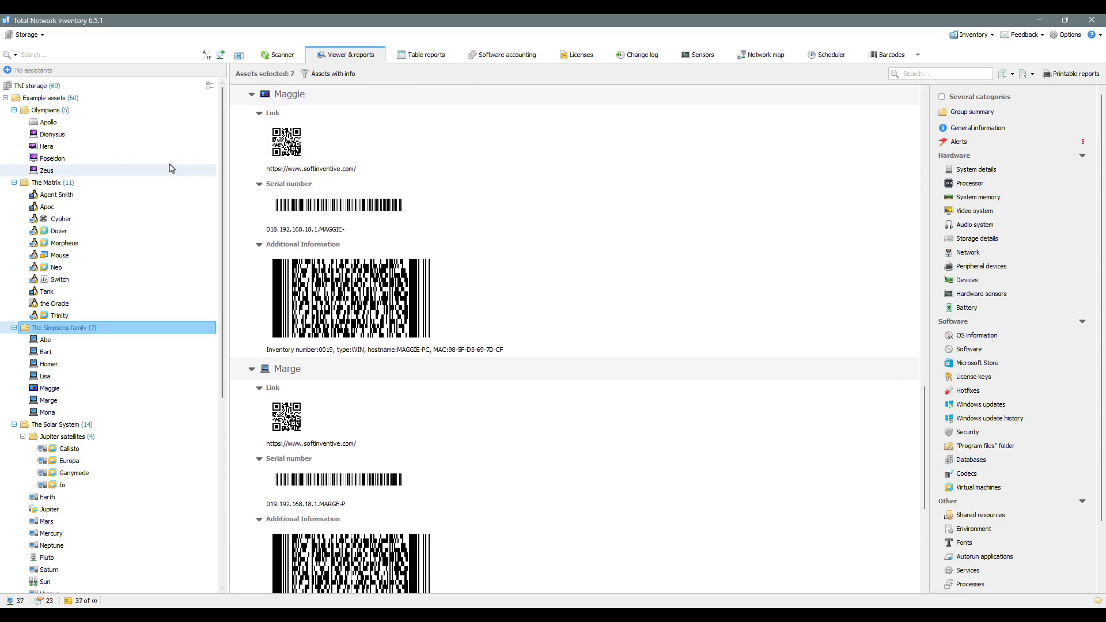
click(163, 182)
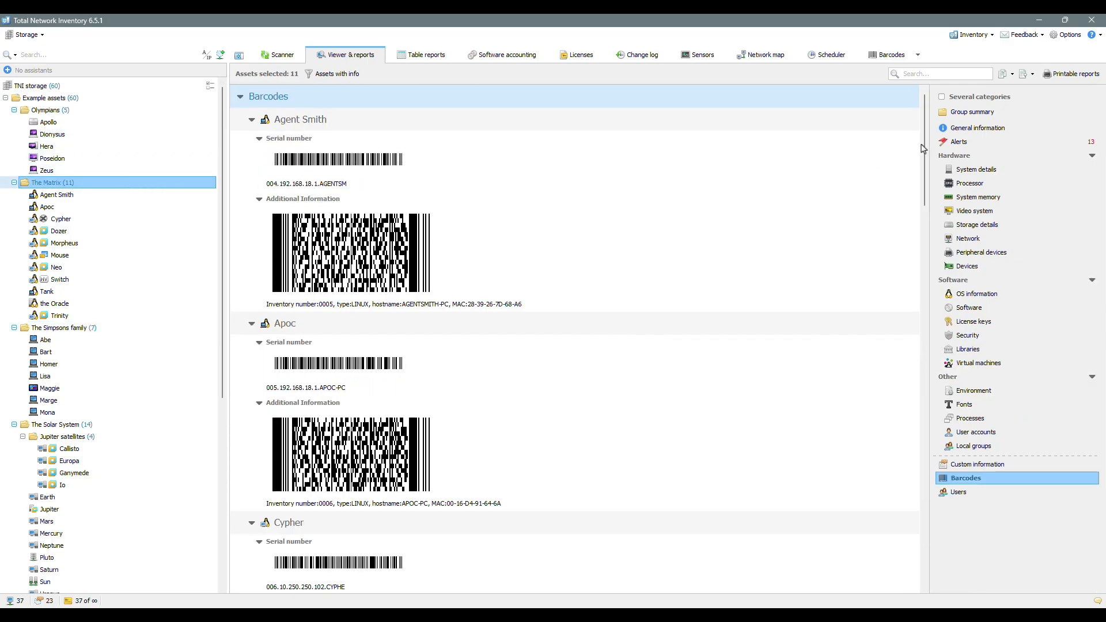
drag(923, 149, 926, 420)
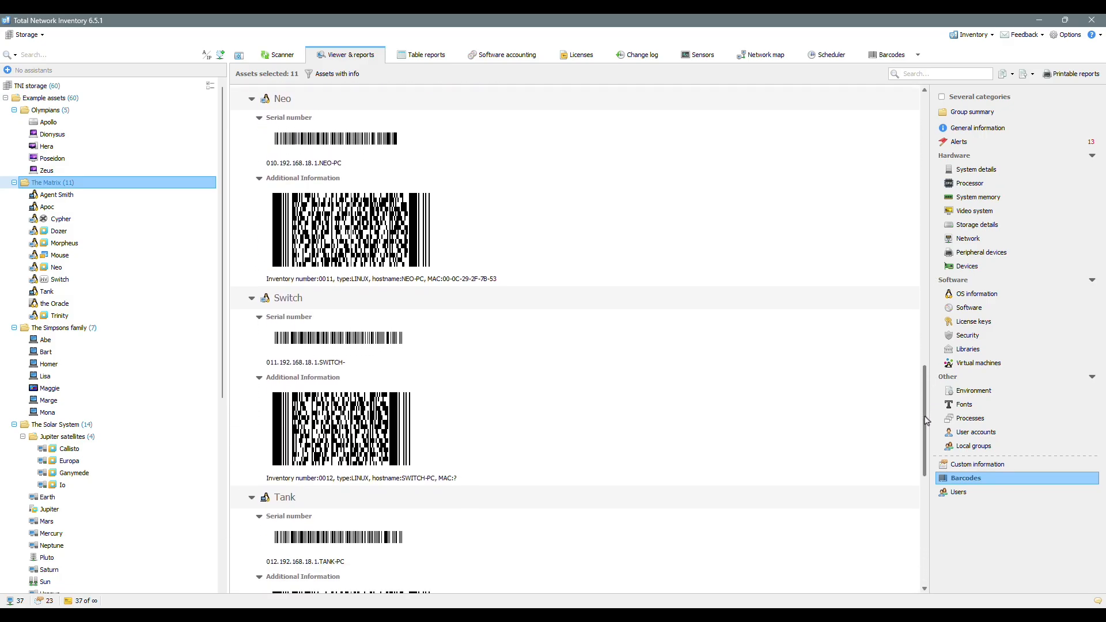
click(1096, 77)
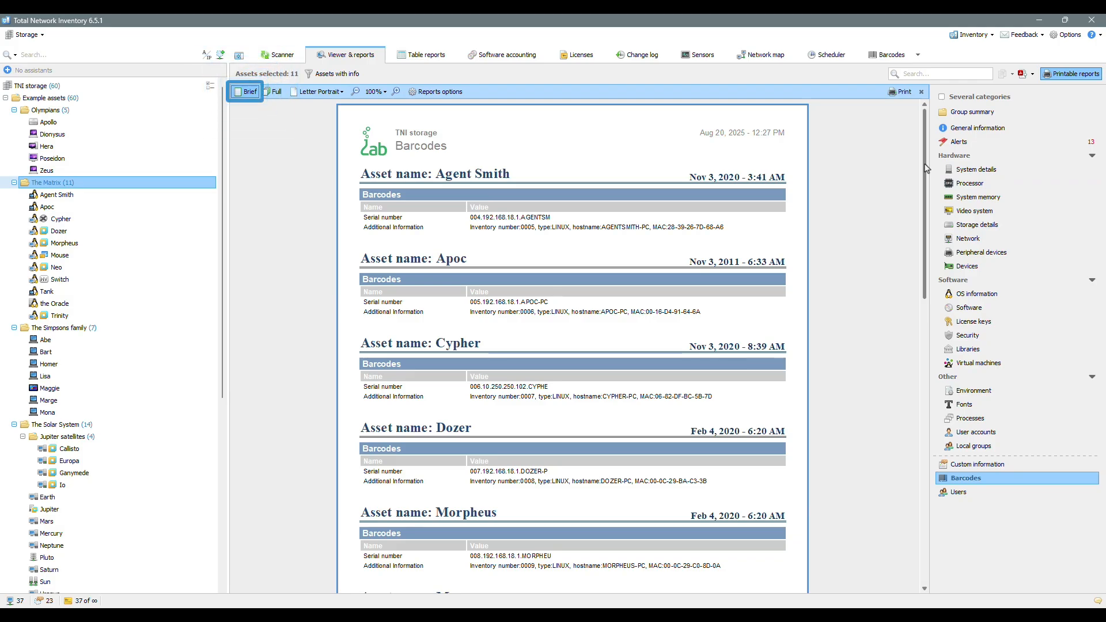
drag(925, 168, 928, 390)
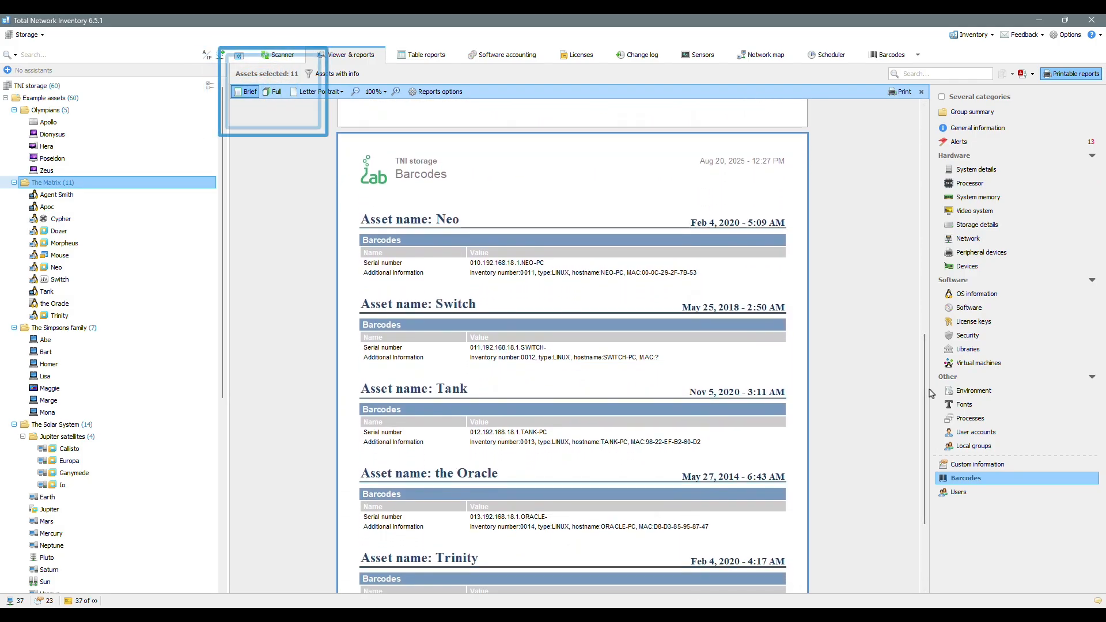
click(273, 94)
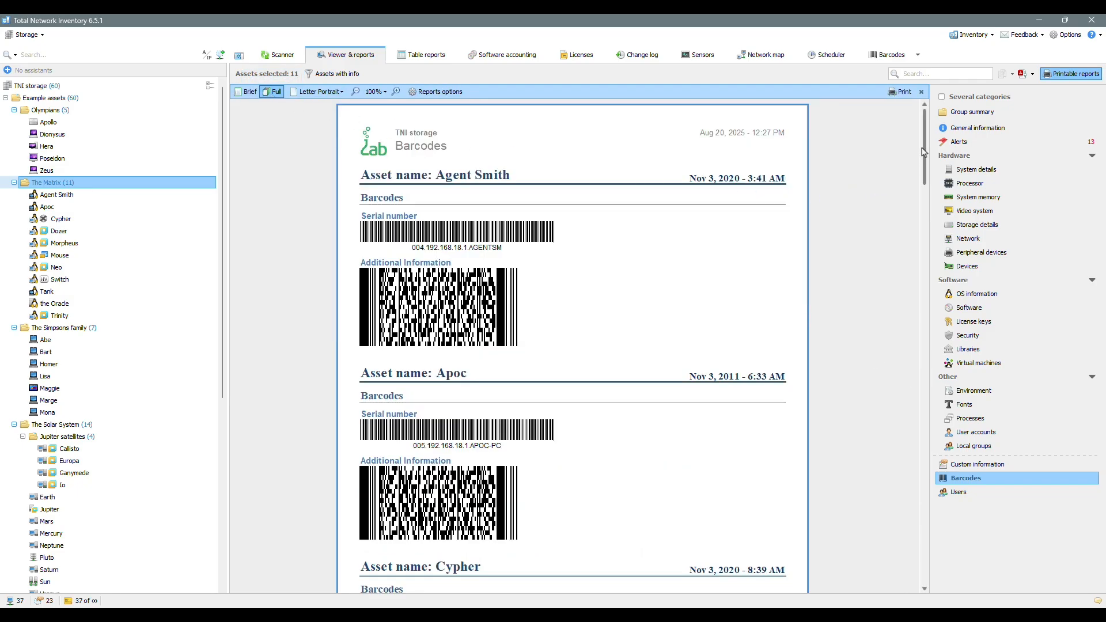
drag(923, 154, 933, 381)
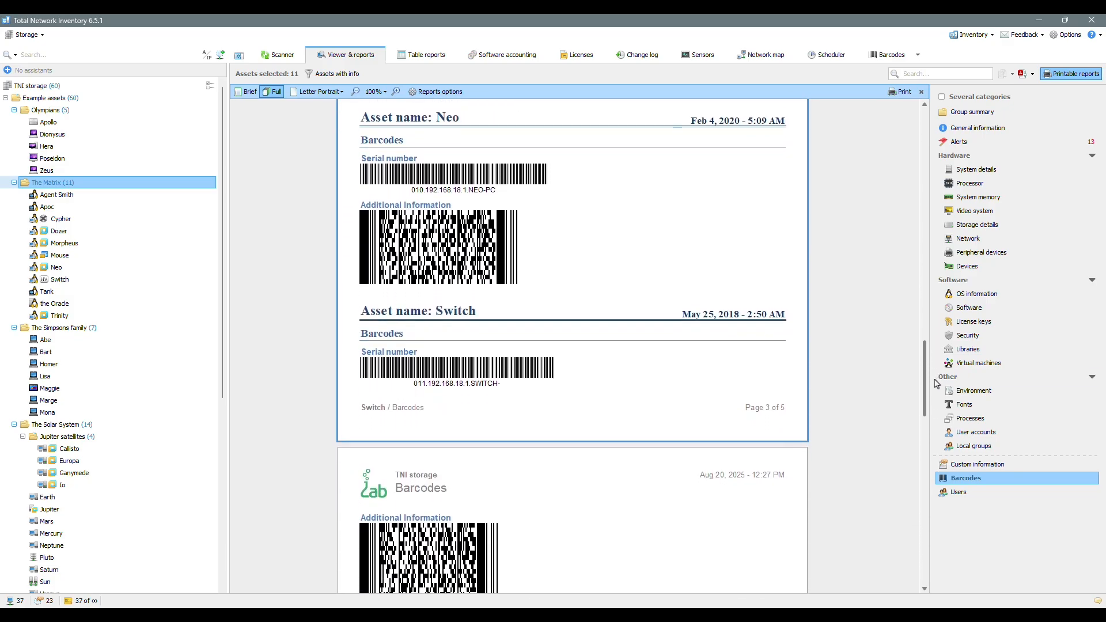
click(1071, 74)
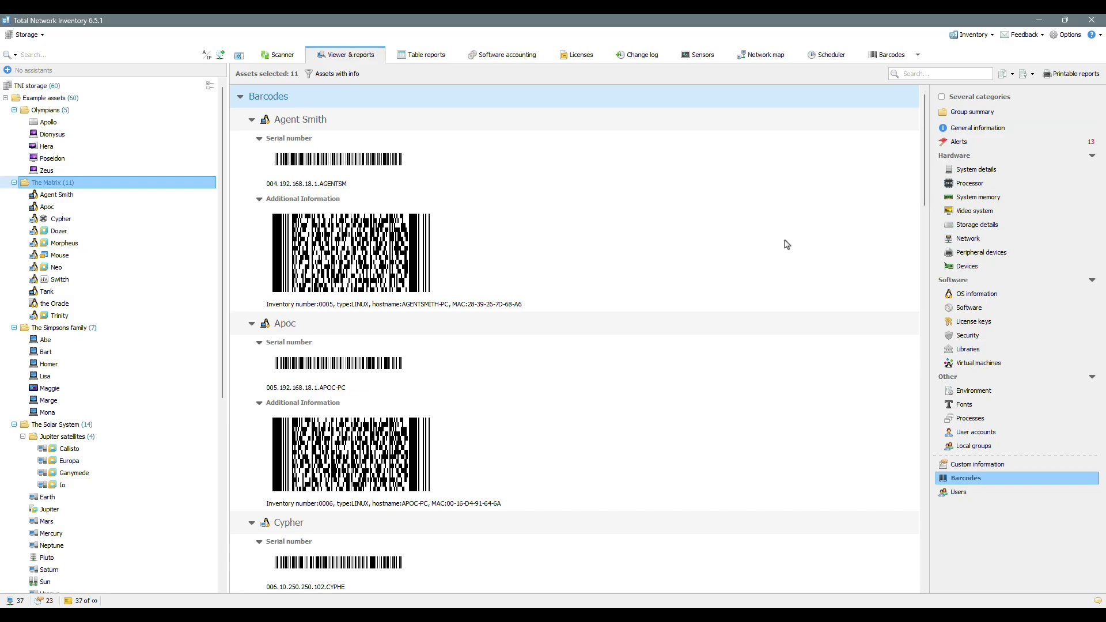
Step: Try a 'softinventiv' report filter on The Simpsons family, clear it, and select TNI storage (60)
click(72, 327)
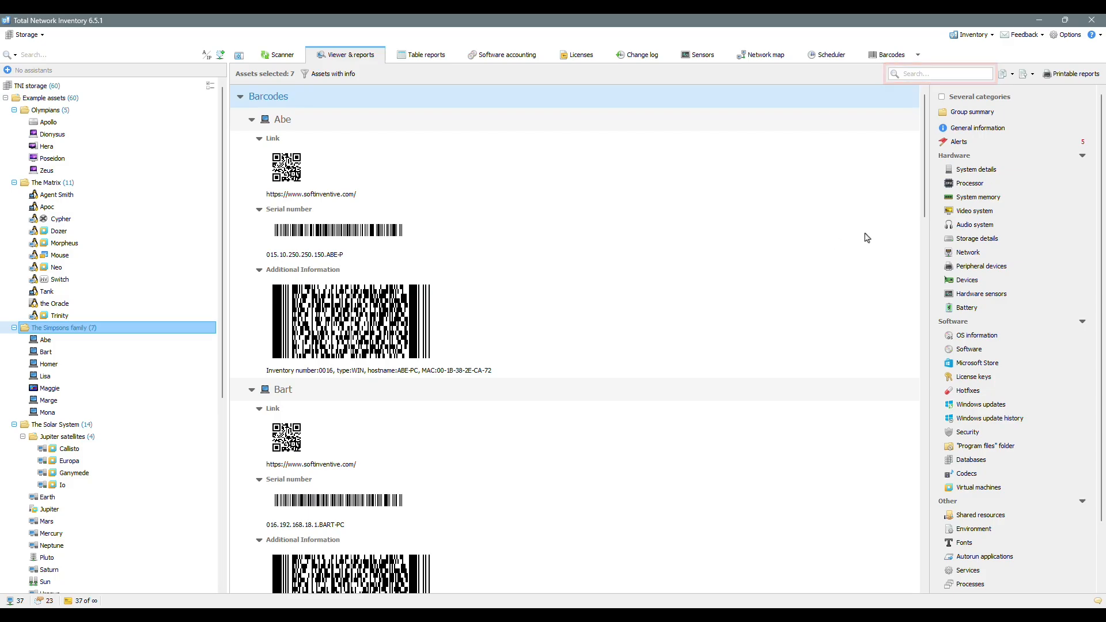
click(933, 73)
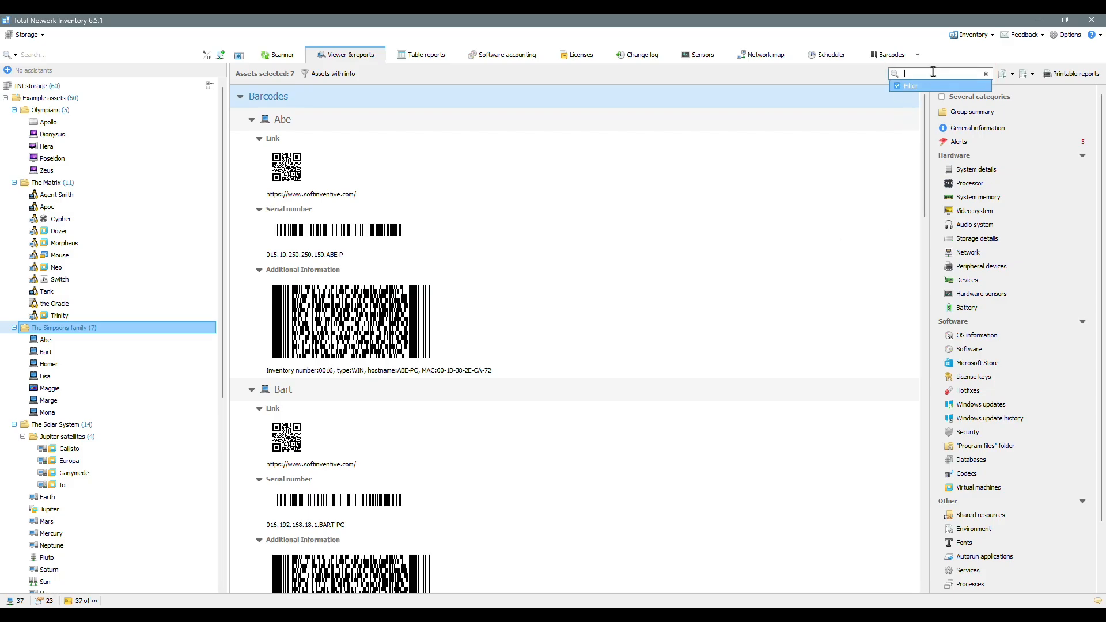
text(softinventive)
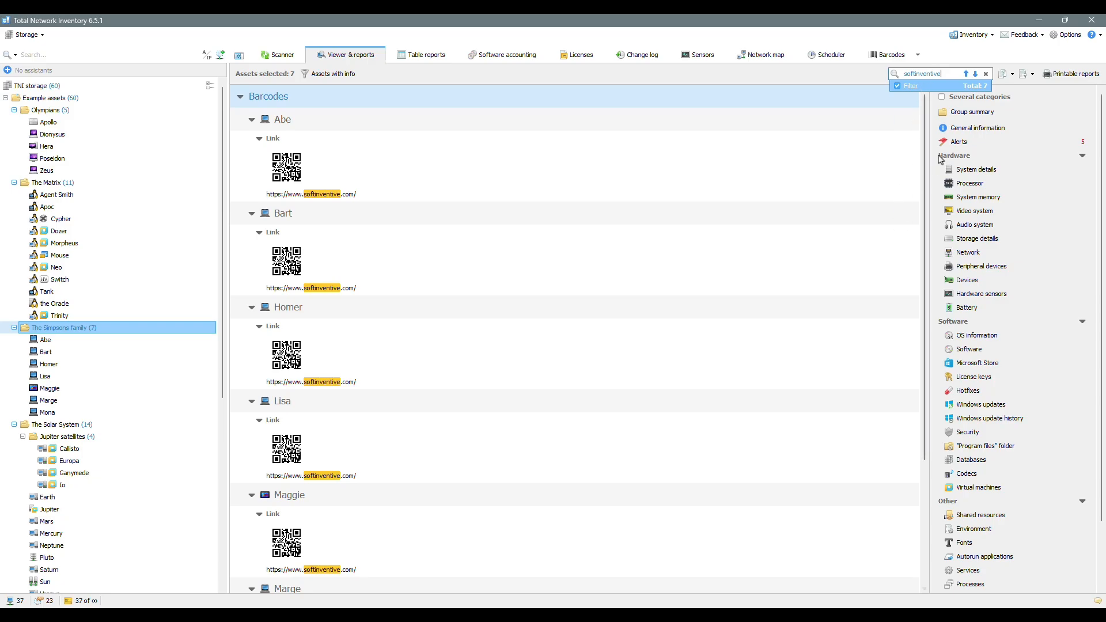
click(985, 74)
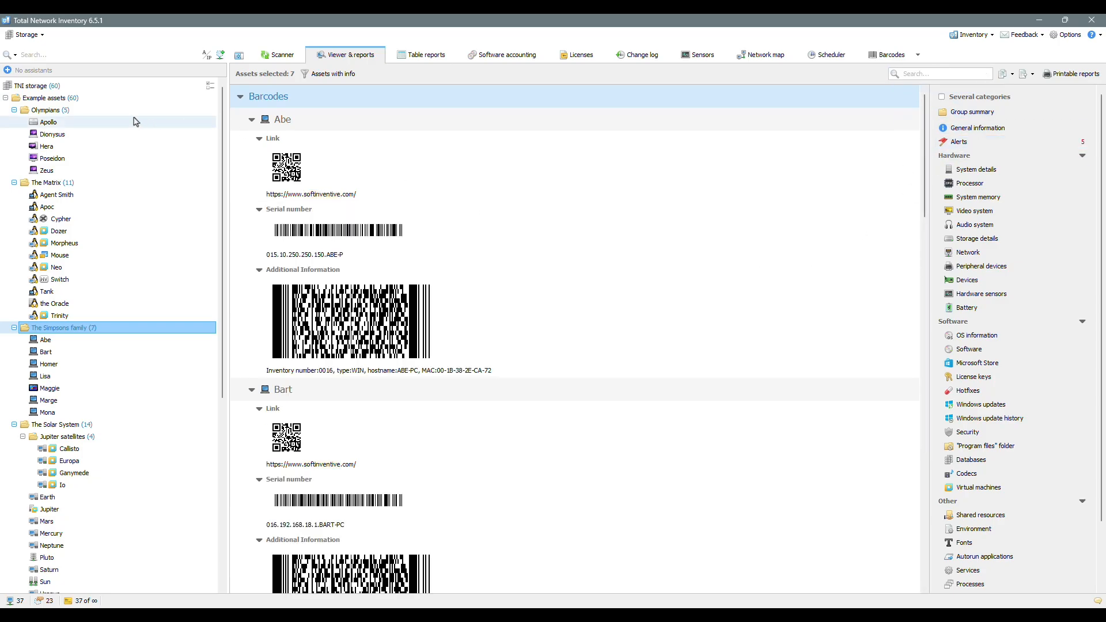
click(73, 86)
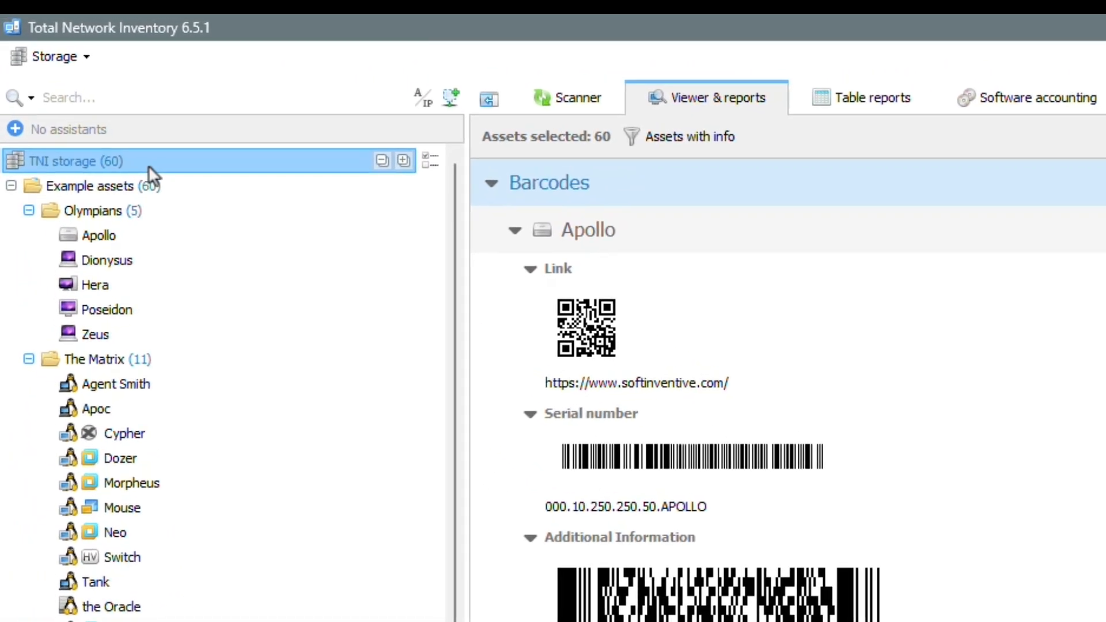
Step: Switch the asset search to Search in barcodes and search for 10-7D-
click(31, 98)
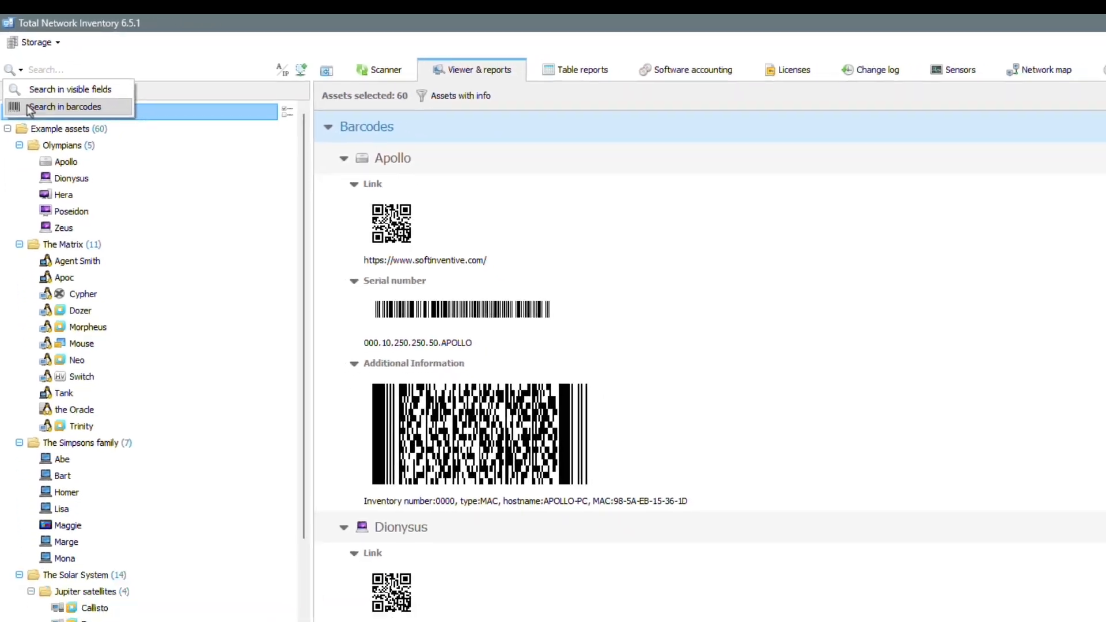
click(41, 152)
click(41, 58)
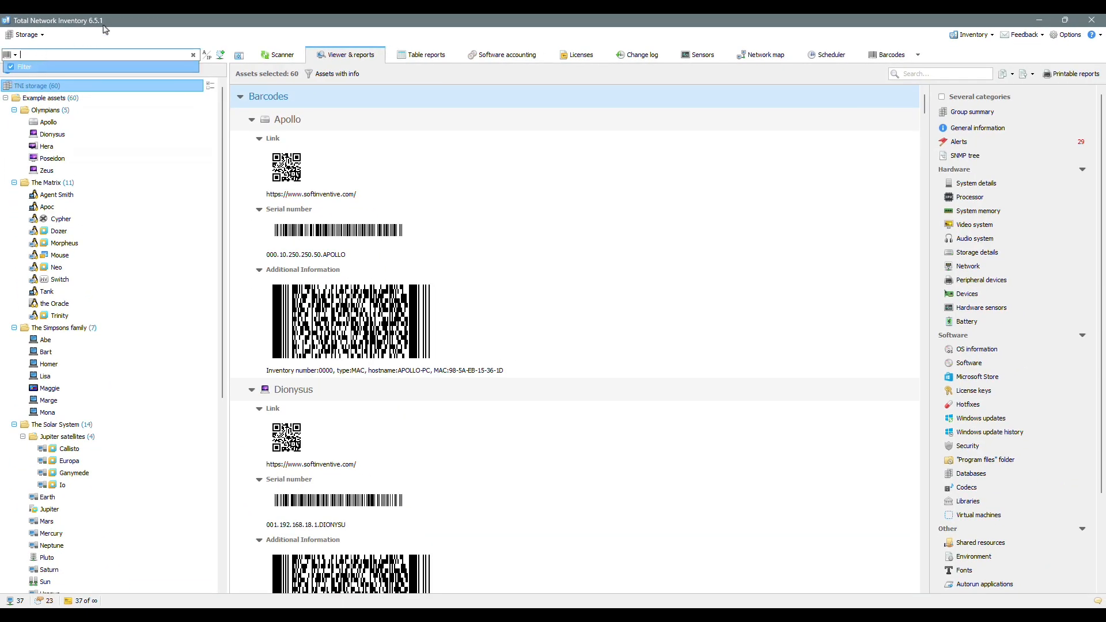
text(10-7)
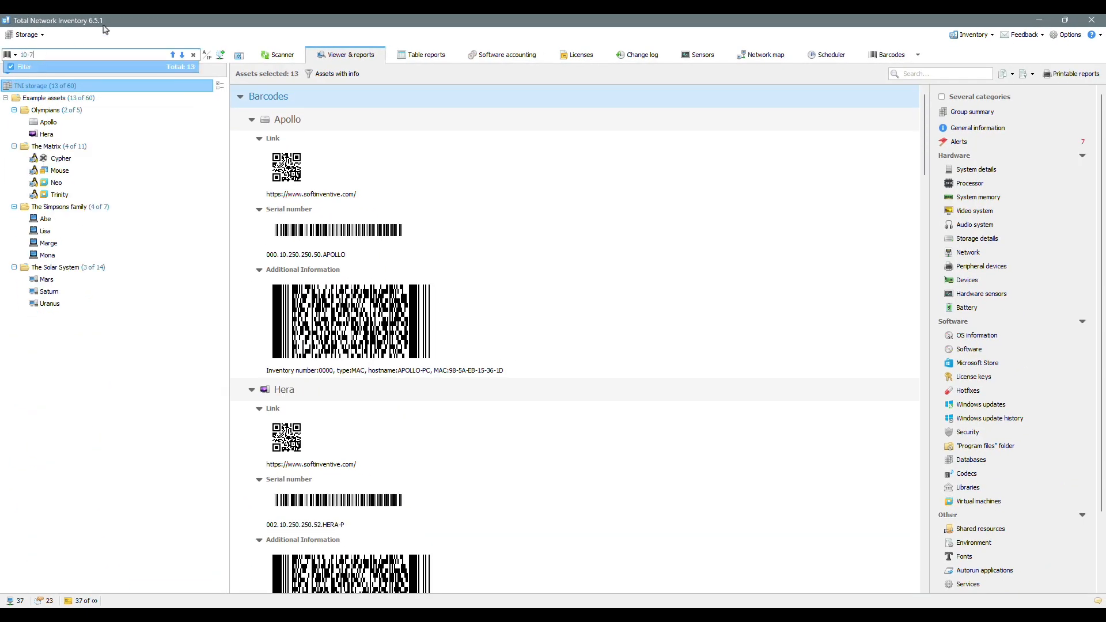
text(D-1A)
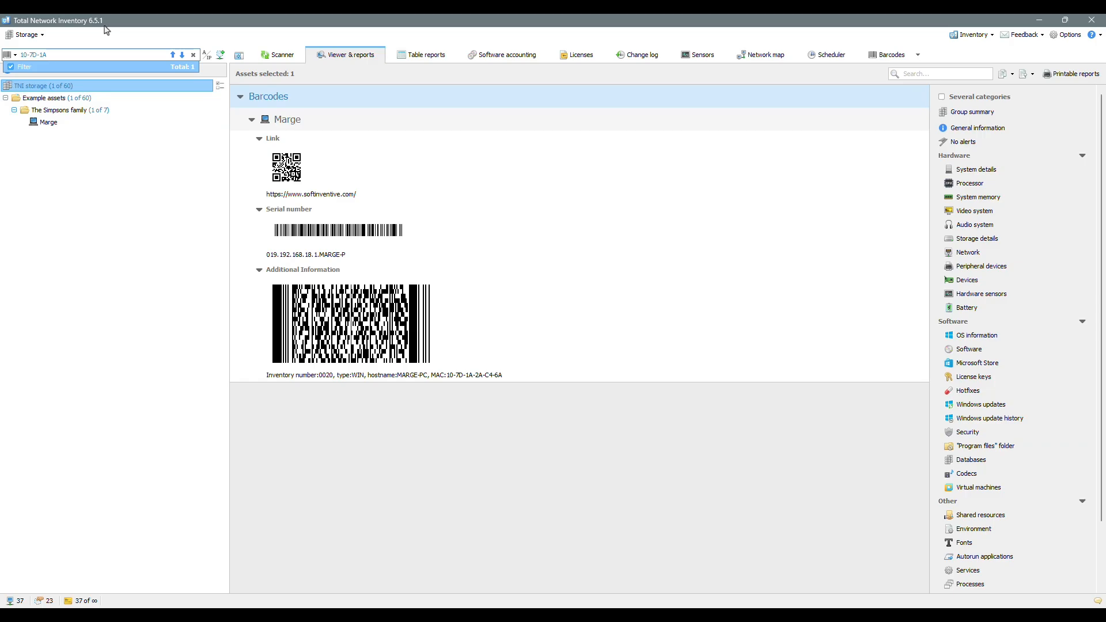
Step: Enable 'Select found device for processing' in the Barcodes options so Marge alone is selected
click(1076, 36)
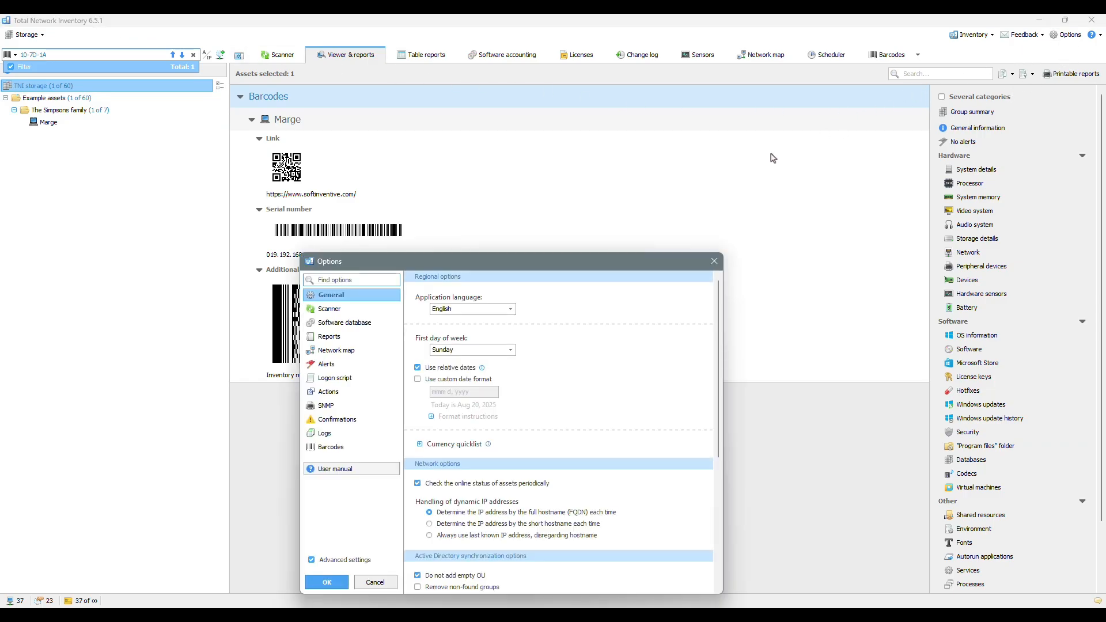
drag(610, 257, 634, 159)
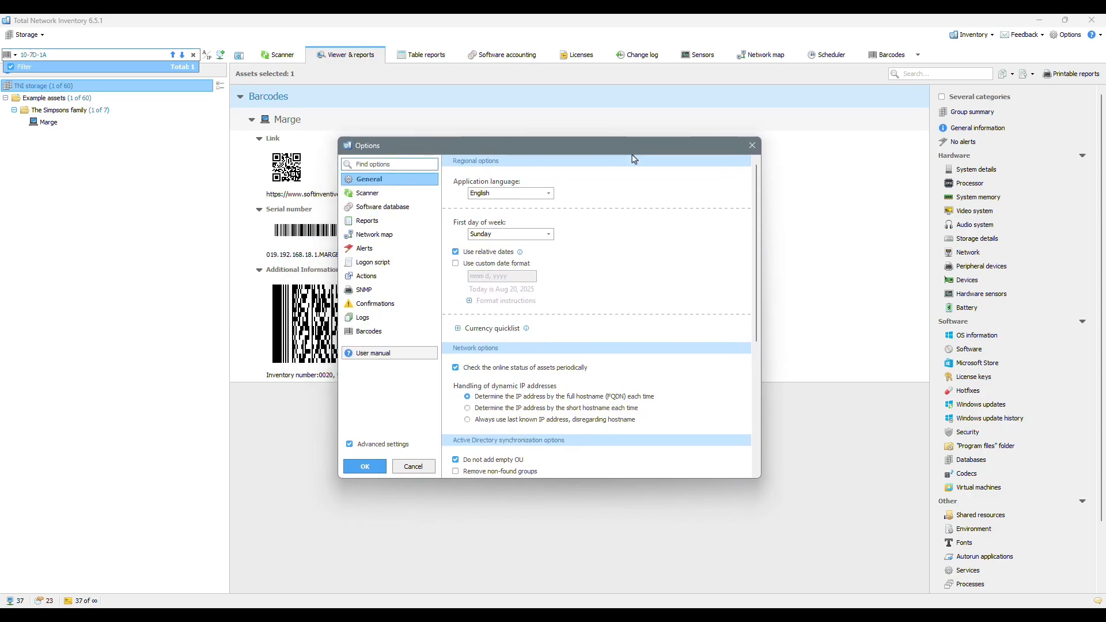
click(402, 334)
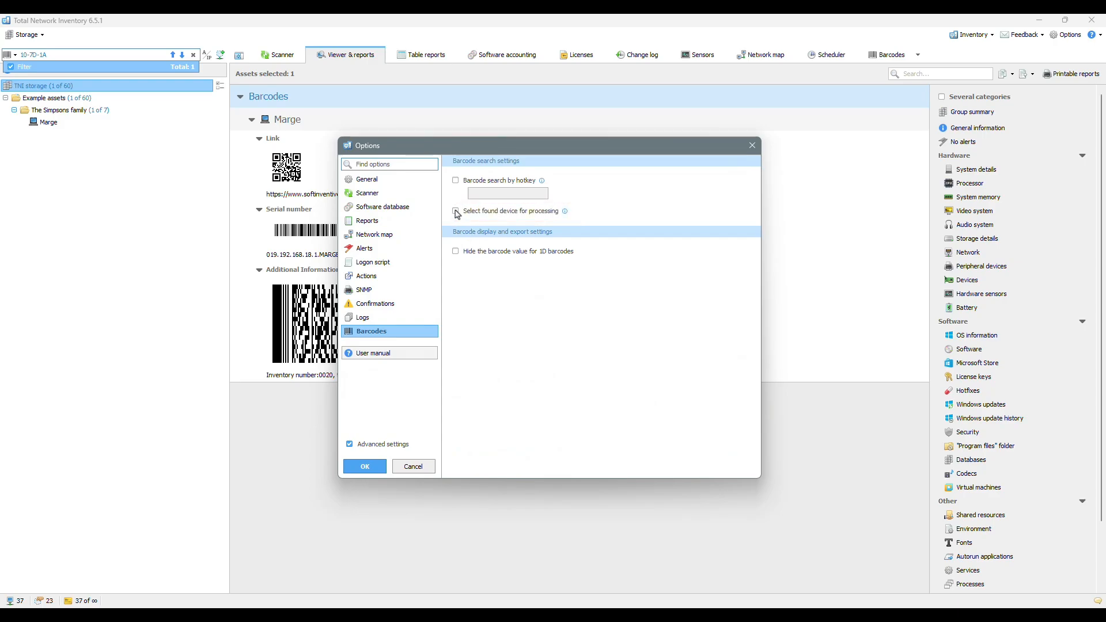
click(381, 467)
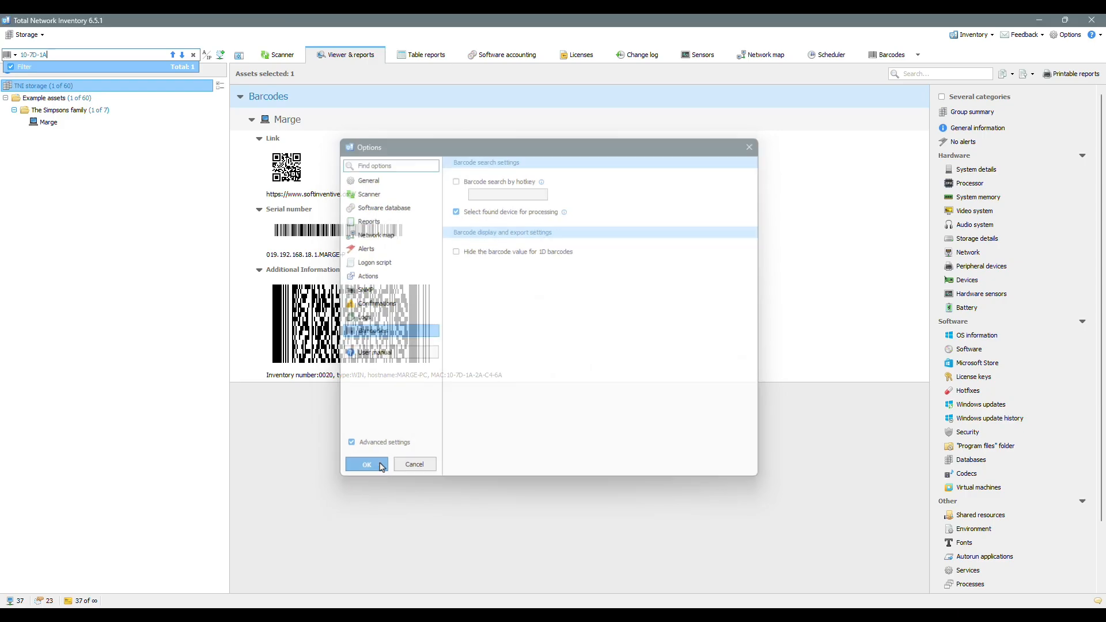
click(194, 54)
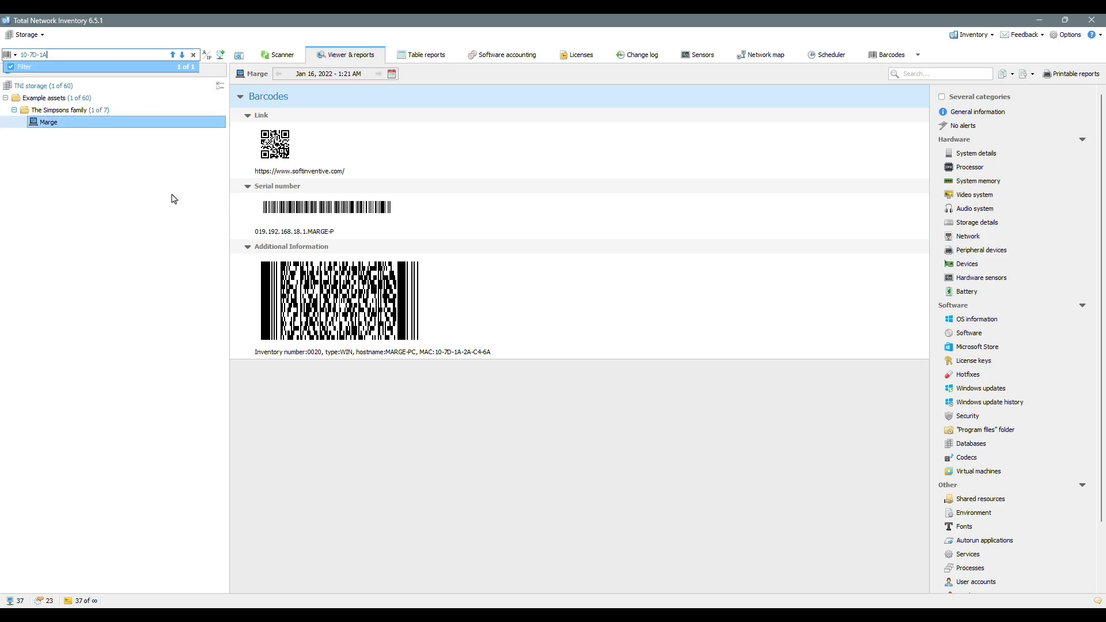
Step: Clear the search and show Homer's barcode values, including serial WD4446832FGN6784, in the Barcodes list
click(193, 55)
click(882, 56)
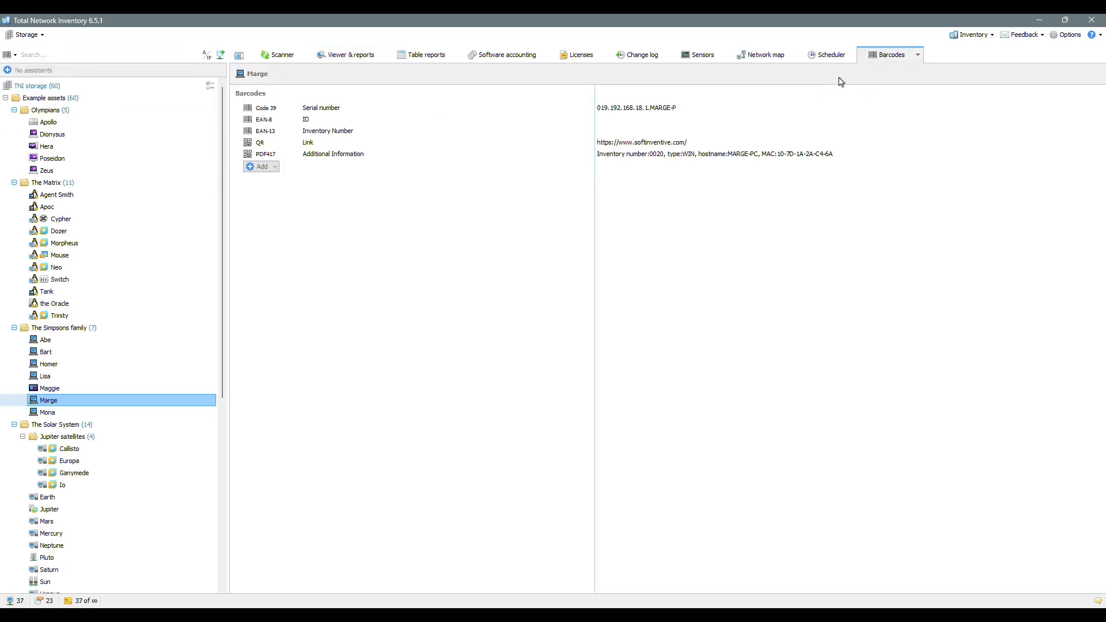
click(107, 365)
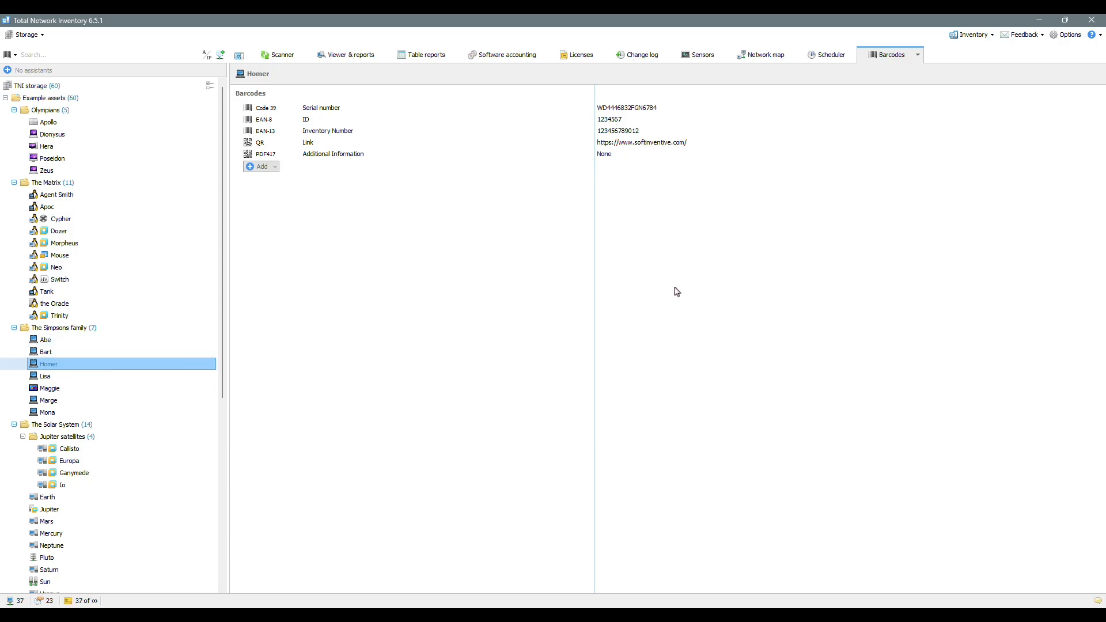